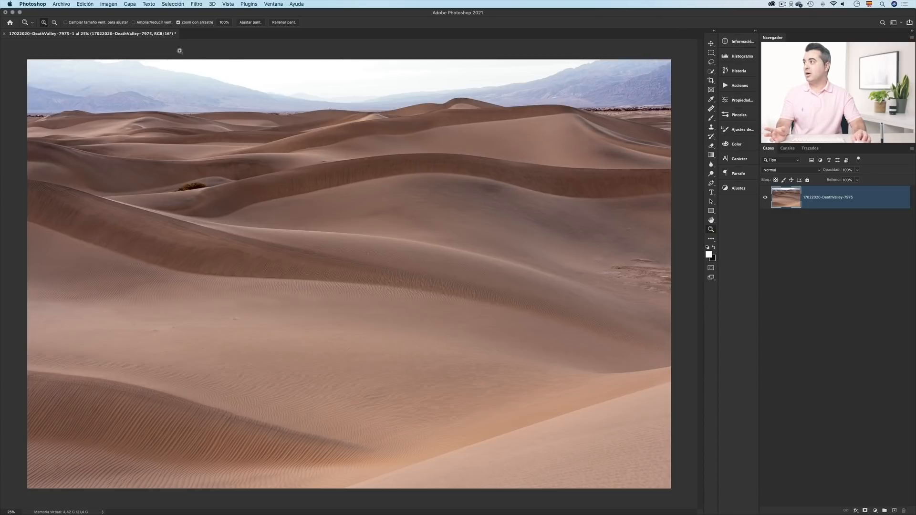
# Apply Levels directly to the dunes photo with midtones raised to about 1,65, and undo the adjustment.
pyautogui.click(104, 5)
pyautogui.moveTo(113, 23)
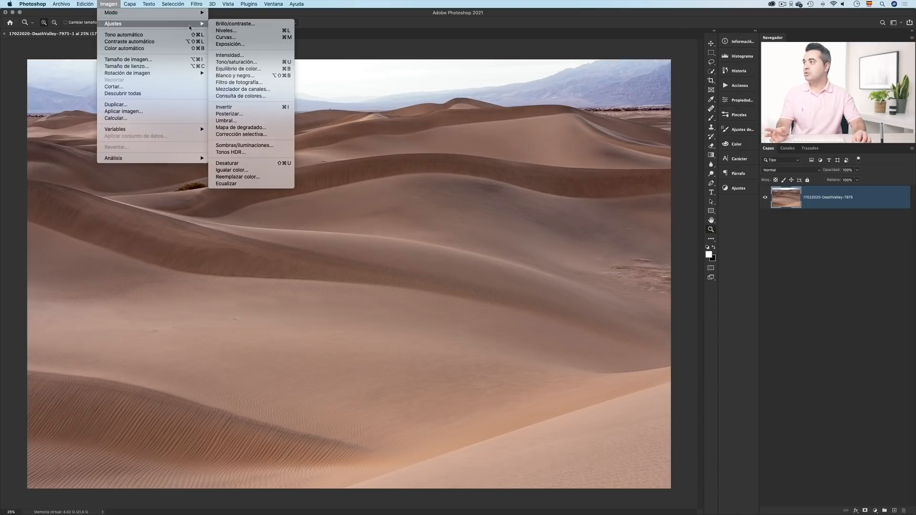
pyautogui.click(235, 31)
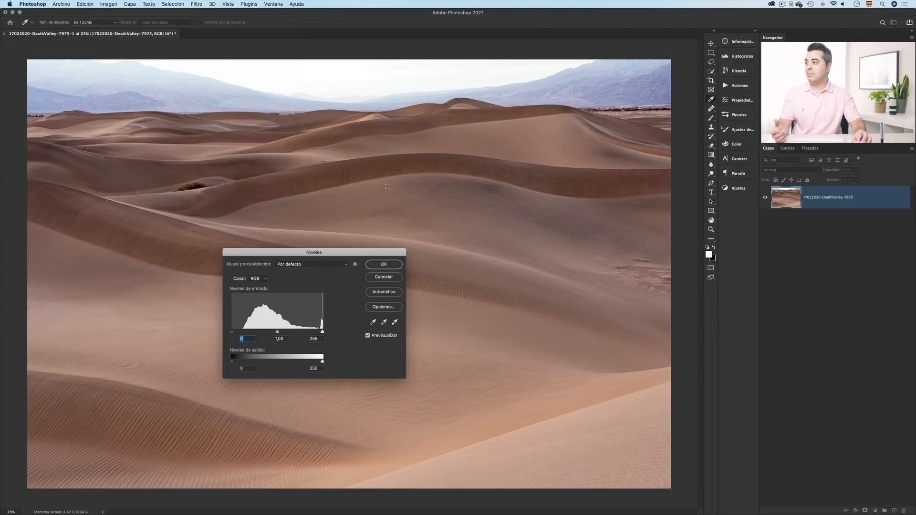
pyautogui.moveTo(277, 333)
pyautogui.mouseDown()
pyautogui.moveTo(300, 333)
pyautogui.moveTo(262, 333)
pyautogui.moveTo(302, 334)
pyautogui.moveTo(267, 333)
pyautogui.mouseUp()
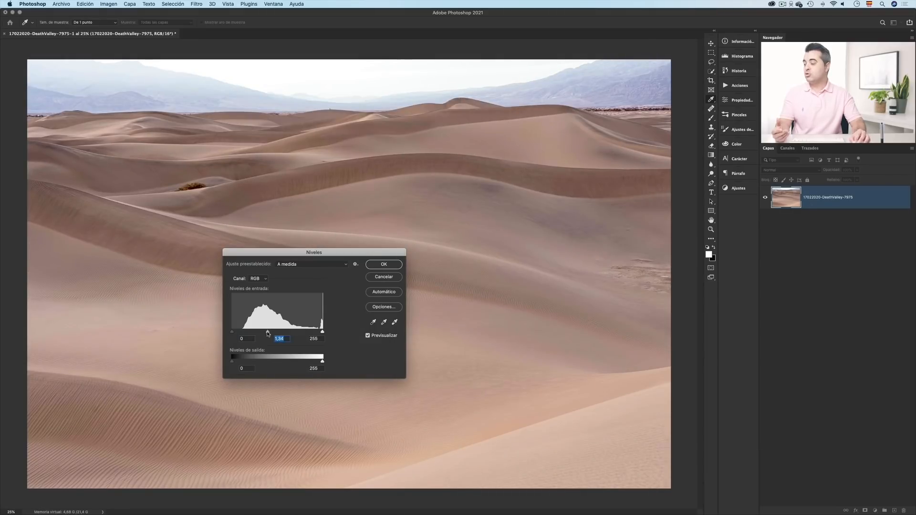
pyautogui.moveTo(267, 332); pyautogui.dragTo(261, 332)
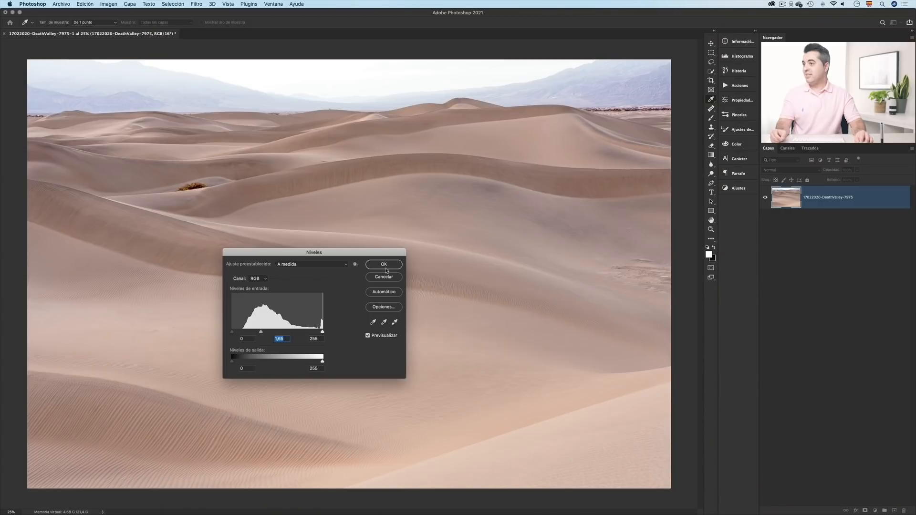
pyautogui.click(384, 265)
pyautogui.press('z')
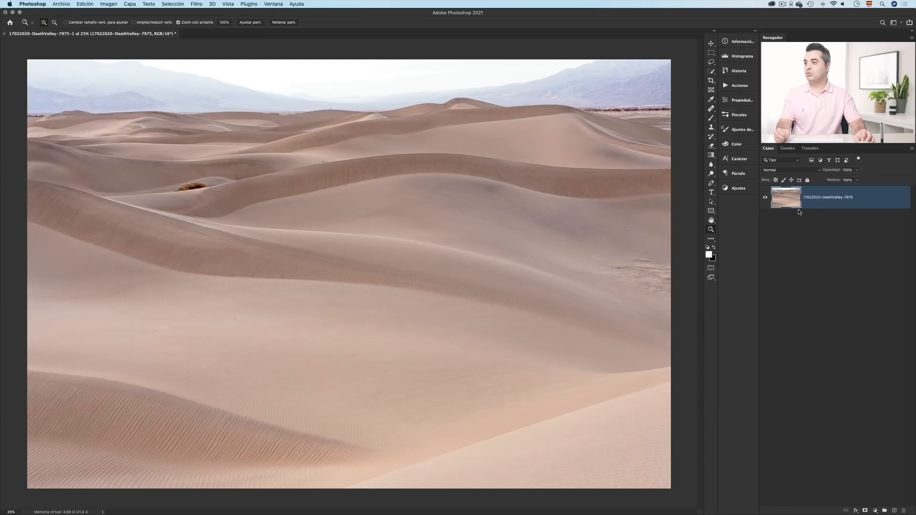
pyautogui.press('super+z')
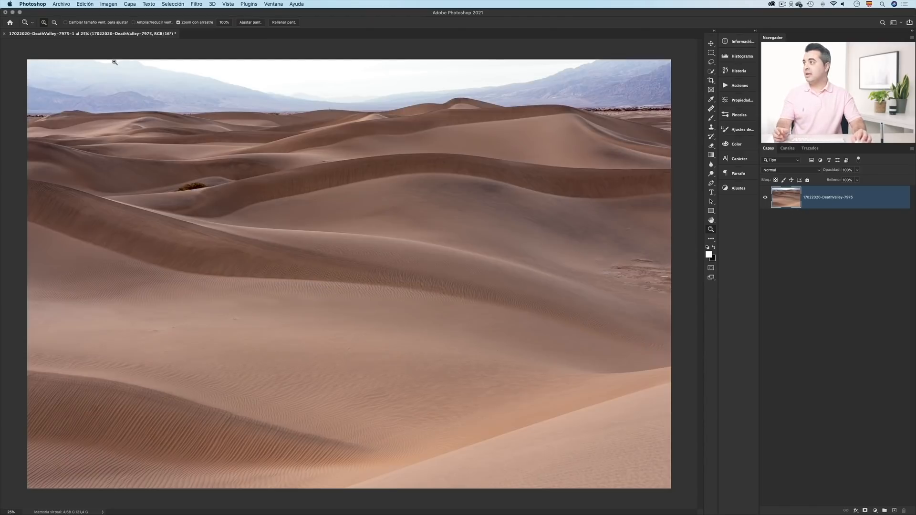
# Apply Curves directly to the dunes photo, raising the midpoint from input 122 to output 198, and undo the adjustment.
pyautogui.click(108, 5)
pyautogui.moveTo(127, 22)
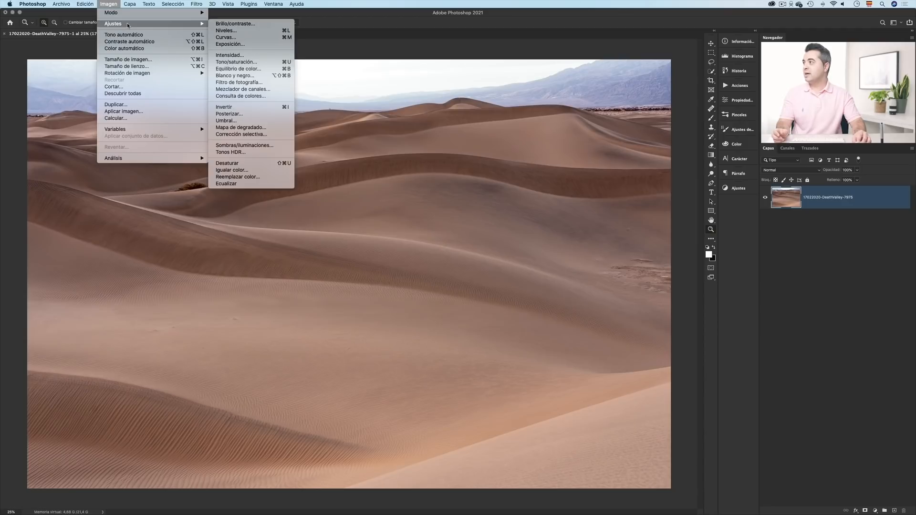
pyautogui.click(221, 38)
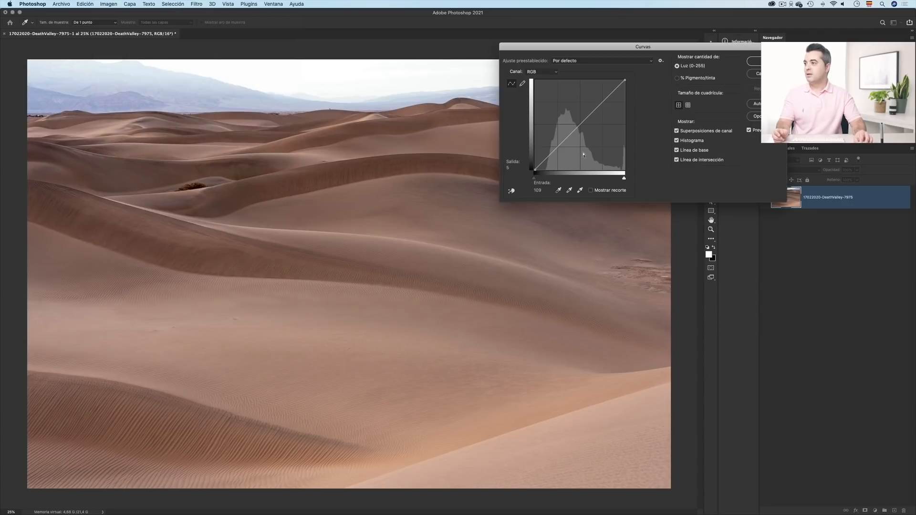
pyautogui.moveTo(579, 129); pyautogui.dragTo(578, 100)
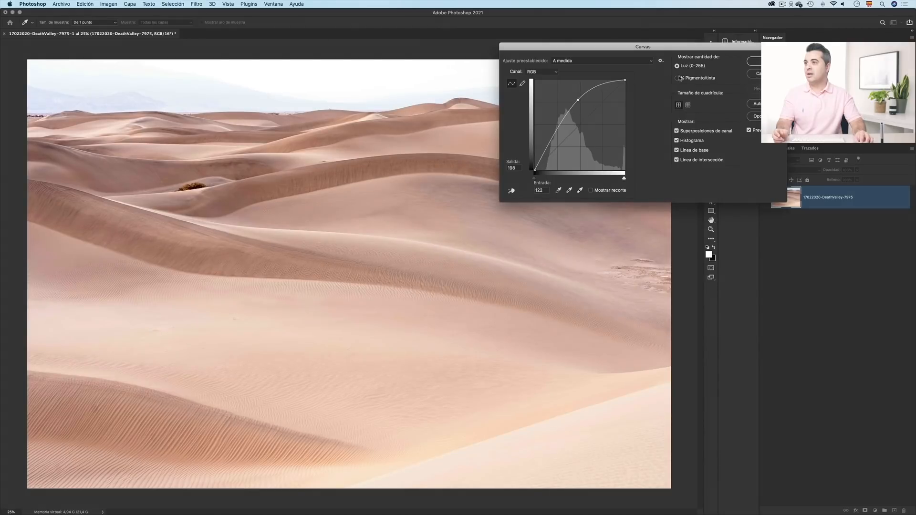
pyautogui.click(757, 62)
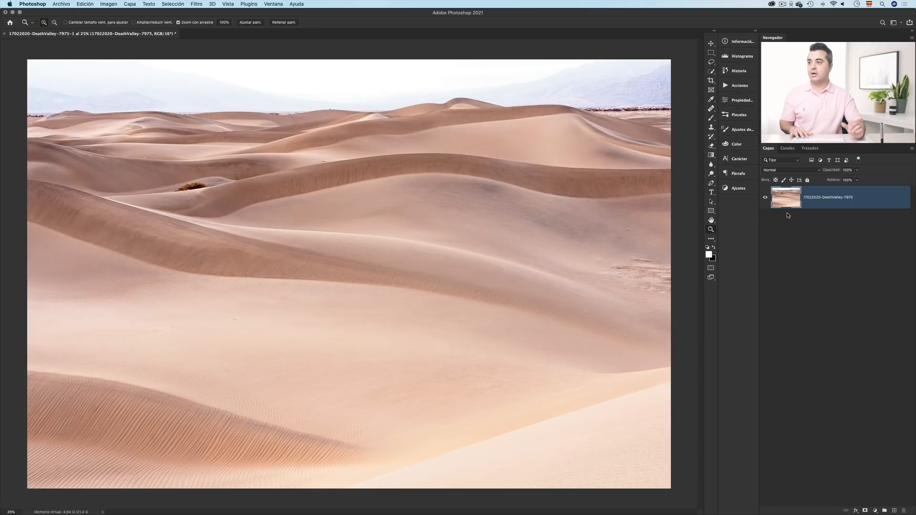
pyautogui.press('super+z')
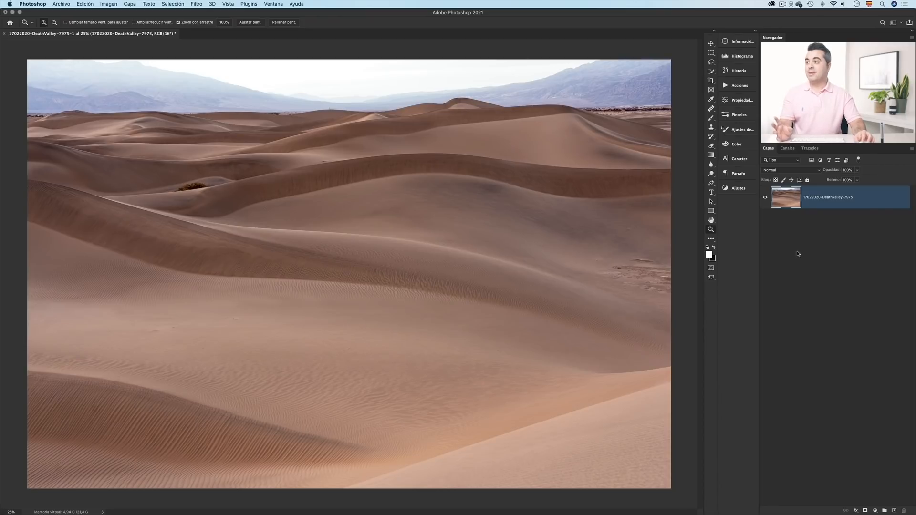
# Add a Levels adjustment layer above the dunes photo and rename it Niveles.
pyautogui.click(876, 510)
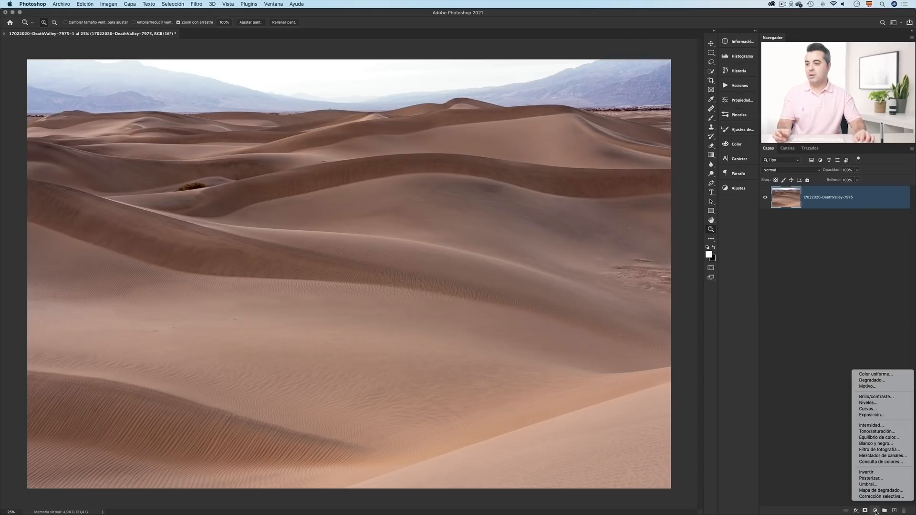
pyautogui.click(877, 403)
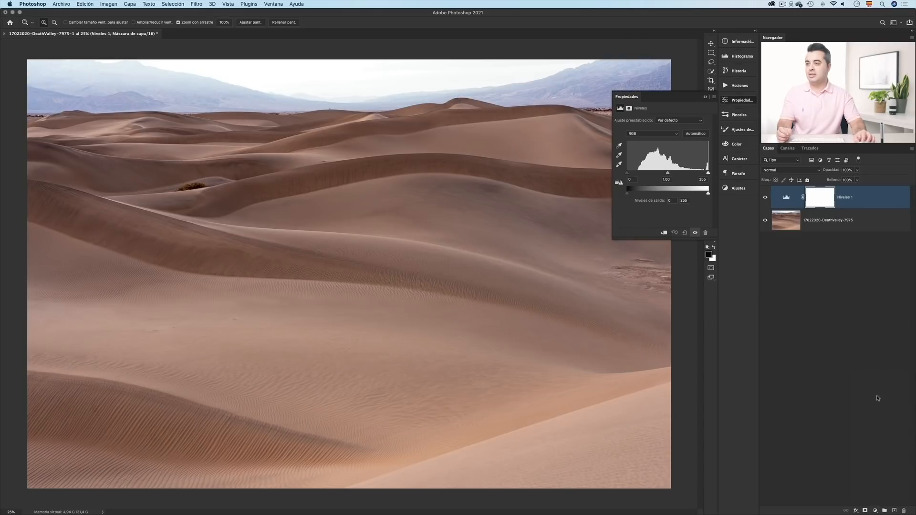
pyautogui.doubleClick(848, 198)
pyautogui.write('Niveles')
pyautogui.press('Return')
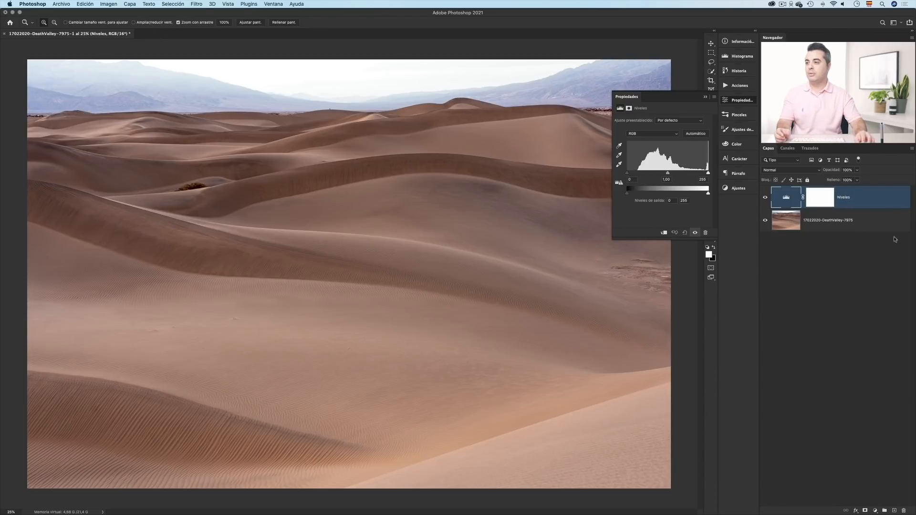
pyautogui.click(705, 97)
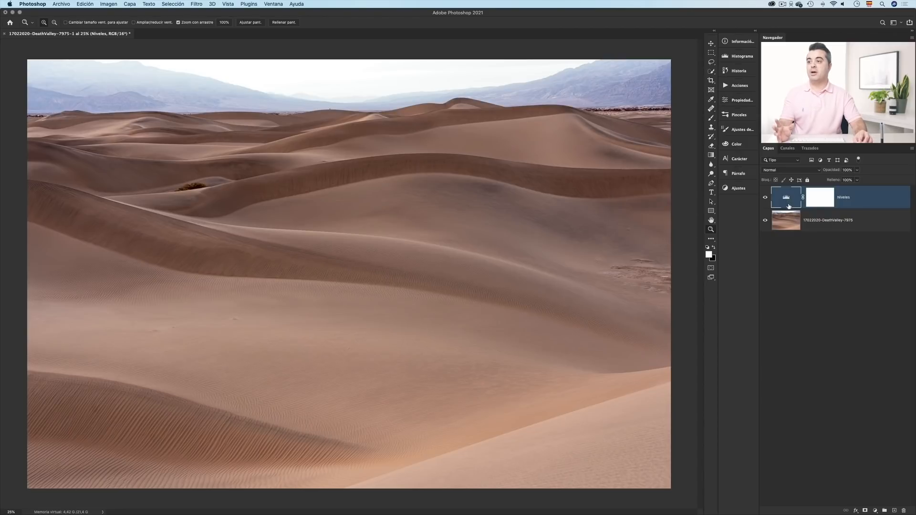
# Select the Niveles layer's mask, switch back to its adjustment, and open the Levels settings.
pyautogui.click(812, 203)
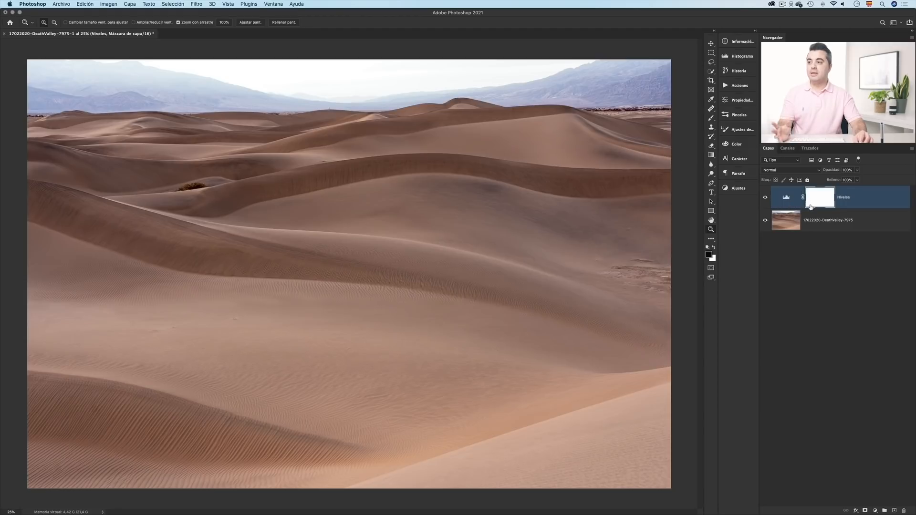
pyautogui.click(788, 199)
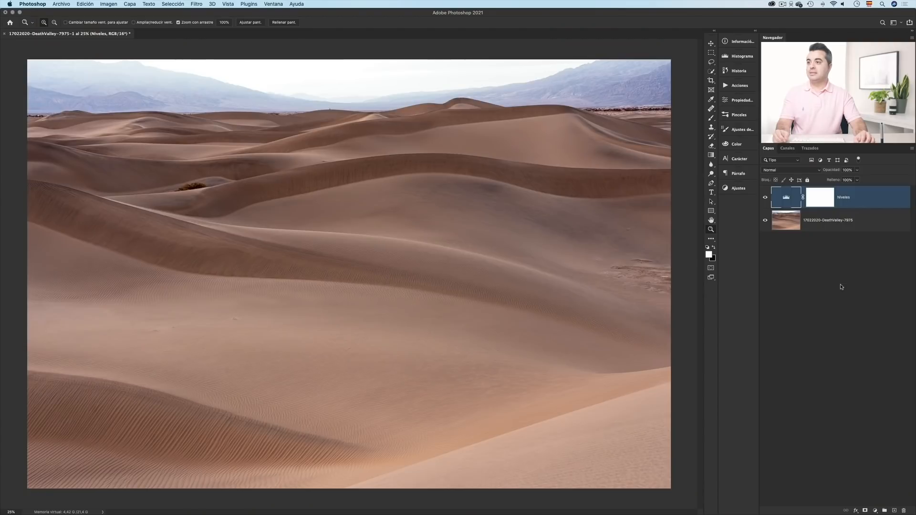
pyautogui.doubleClick(786, 199)
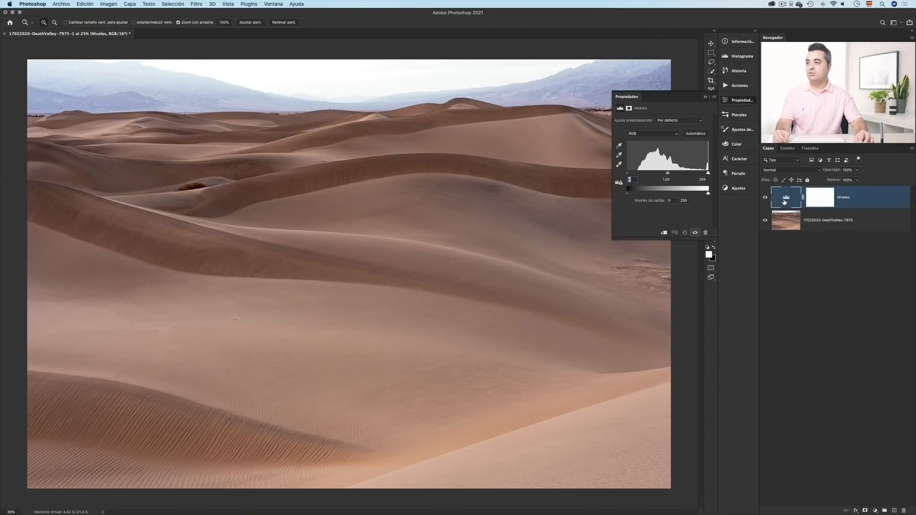
# Try the automatic correction in the Niveles layer and set its midtone input to 1,00.
pyautogui.click(696, 134)
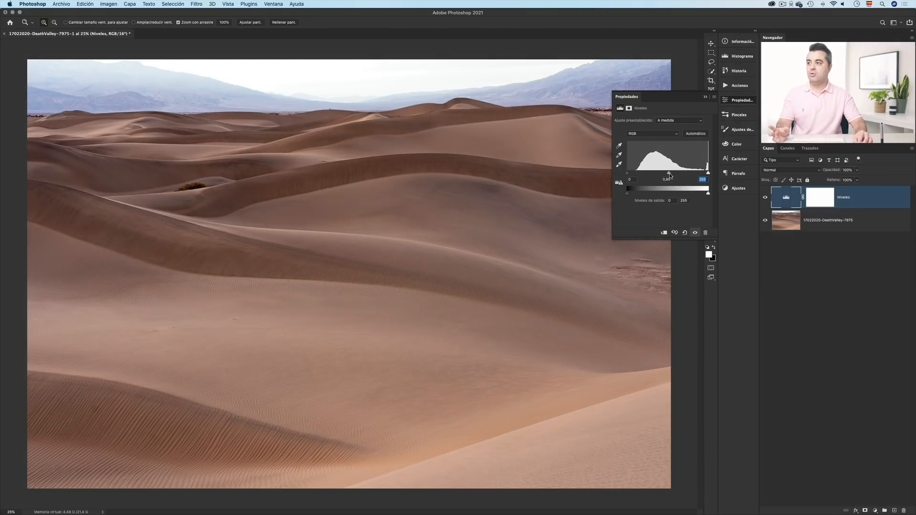
pyautogui.moveTo(670, 175); pyautogui.dragTo(668, 175)
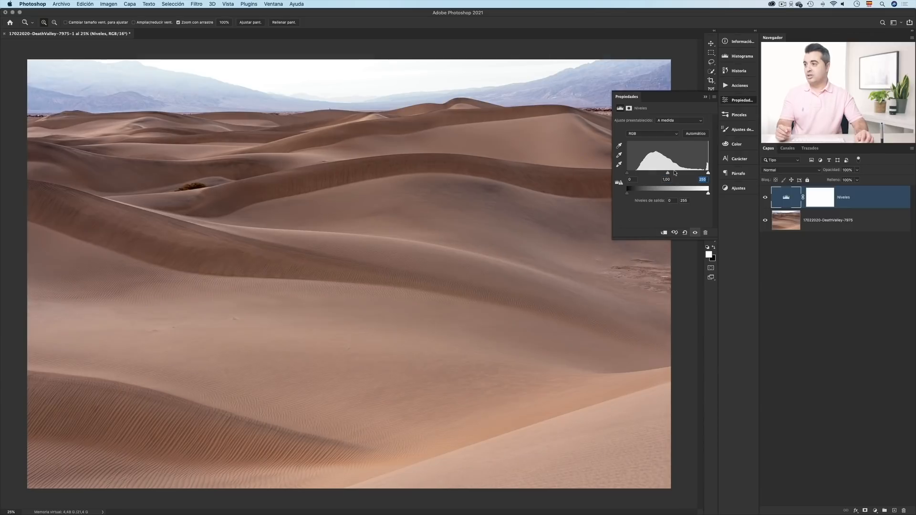
pyautogui.click(699, 134)
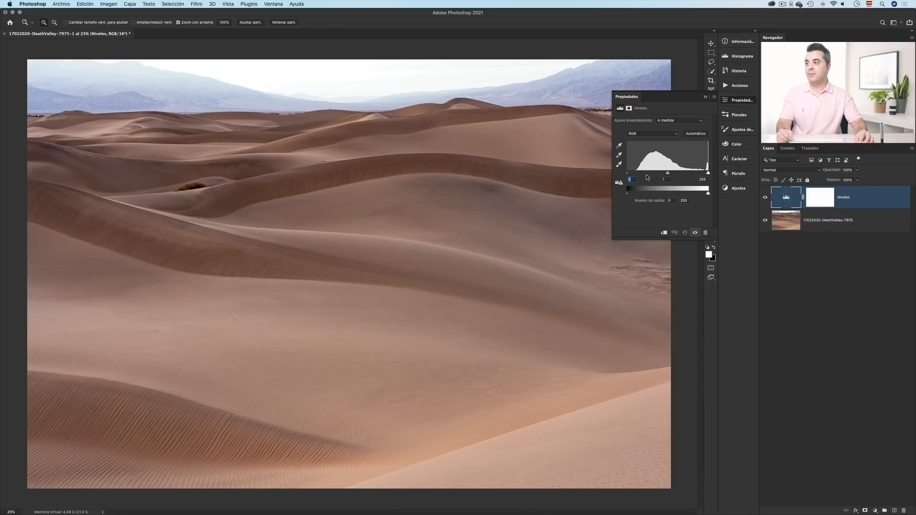
# Test the Niveles shadow input at about 36 and midtone input at 0,43, returning them to 0 and 1,00.
pyautogui.moveTo(627, 175); pyautogui.dragTo(640, 175)
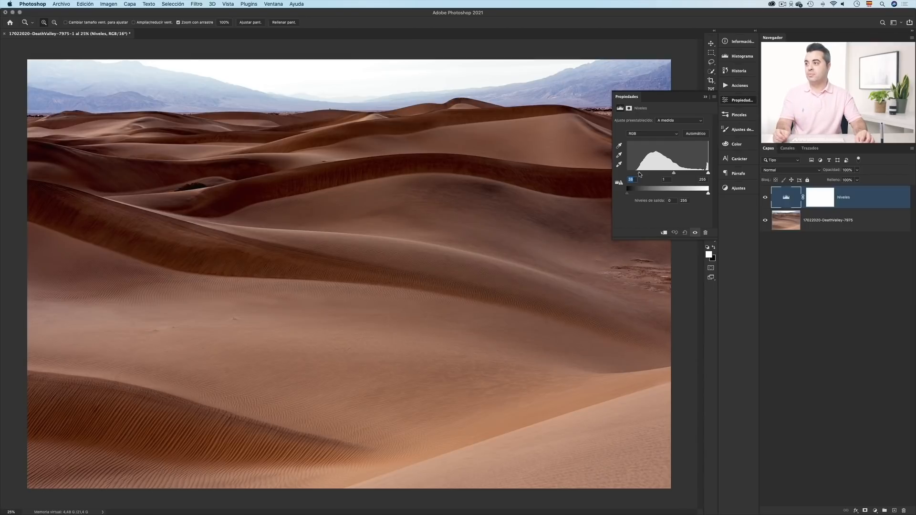
pyautogui.moveTo(640, 176); pyautogui.dragTo(626, 174)
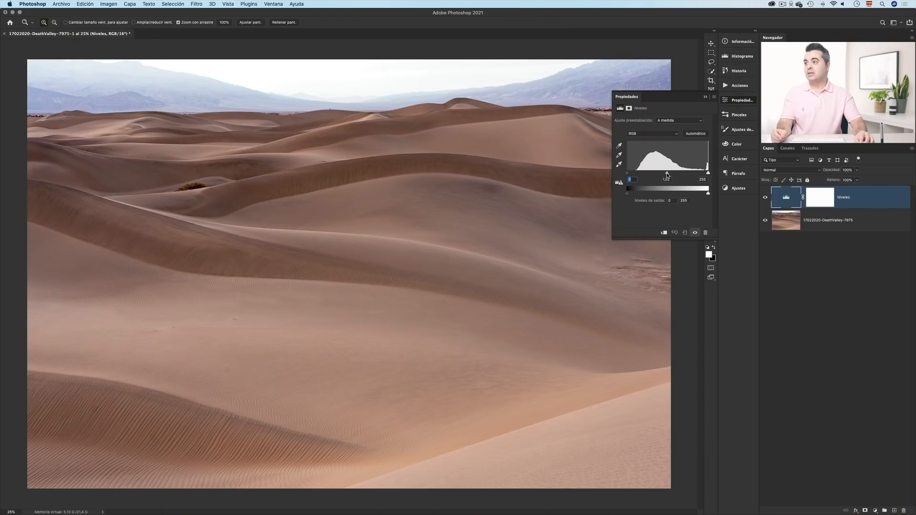
pyautogui.moveTo(667, 176)
pyautogui.mouseDown()
pyautogui.moveTo(656, 174)
pyautogui.moveTo(687, 175)
pyautogui.moveTo(669, 175)
pyautogui.mouseUp()
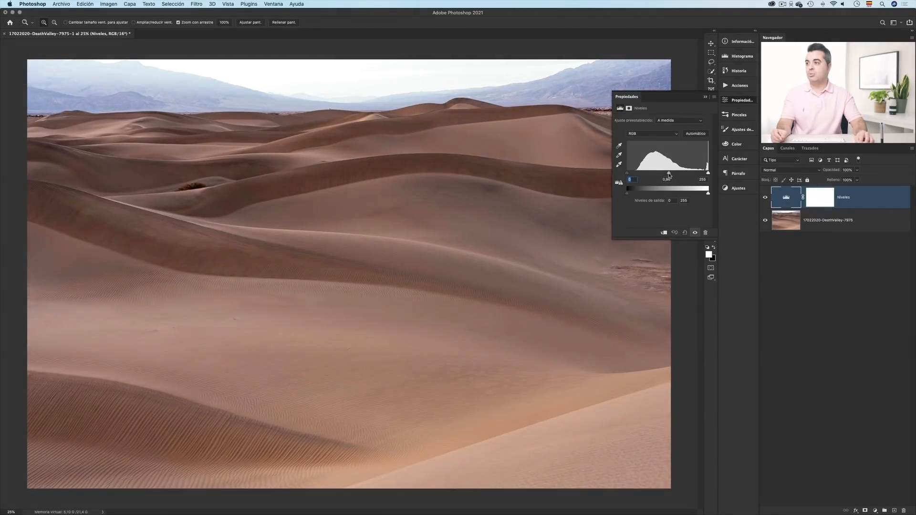
pyautogui.moveTo(665, 175); pyautogui.dragTo(680, 173)
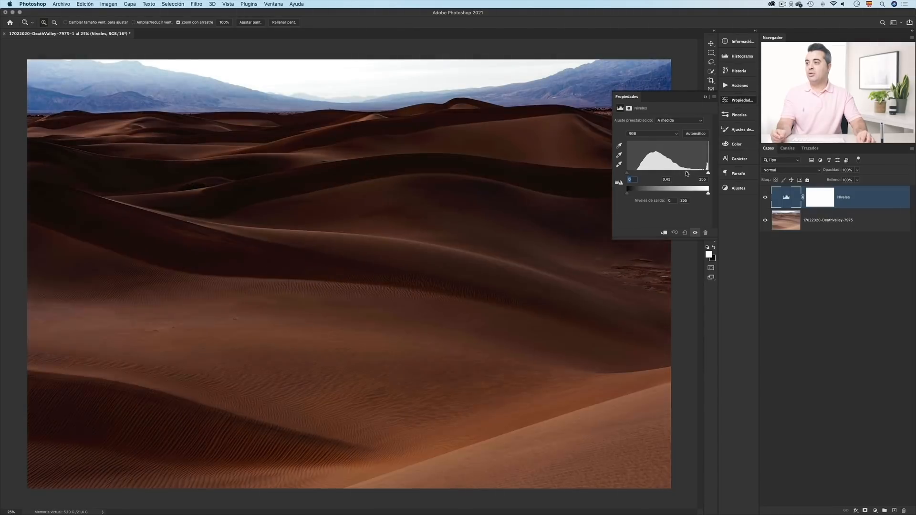
pyautogui.moveTo(683, 174); pyautogui.dragTo(668, 174)
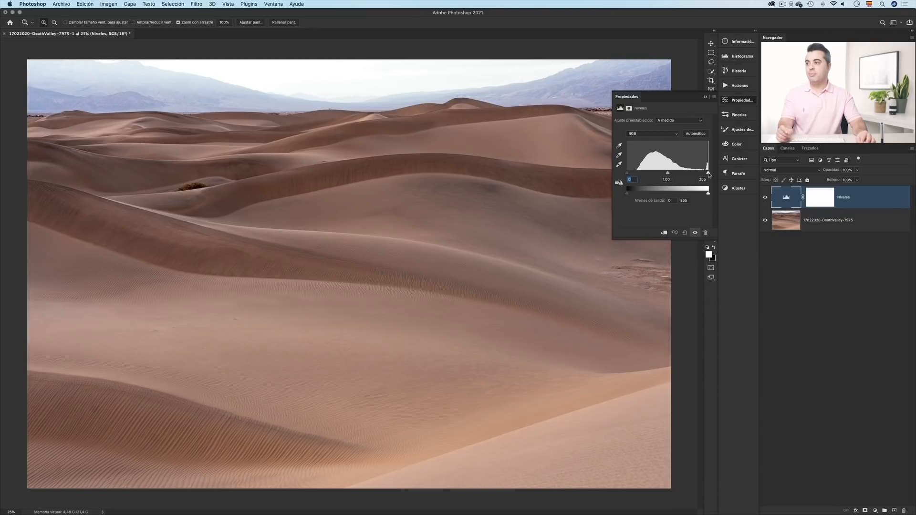
# Try lowering the Niveles highlight input to about 186 and return it to 255.
pyautogui.moveTo(704, 174); pyautogui.dragTo(686, 175)
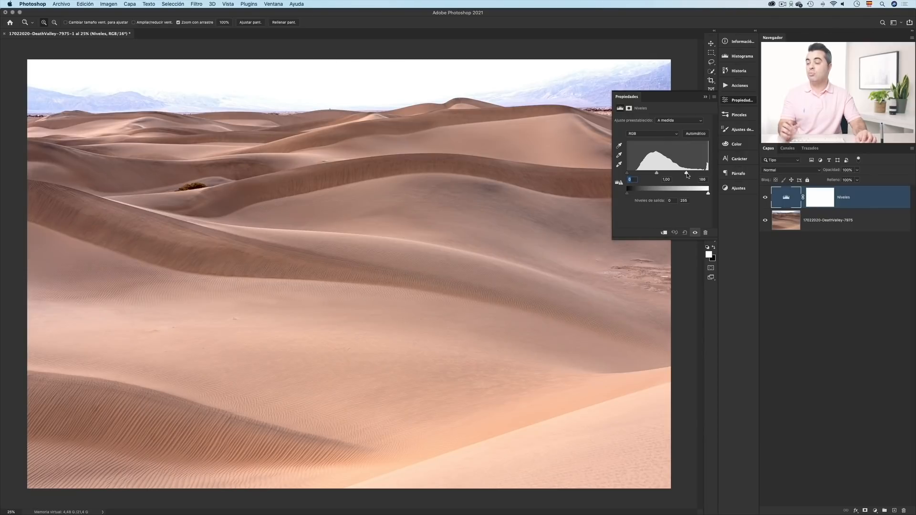
pyautogui.moveTo(687, 175); pyautogui.dragTo(714, 175)
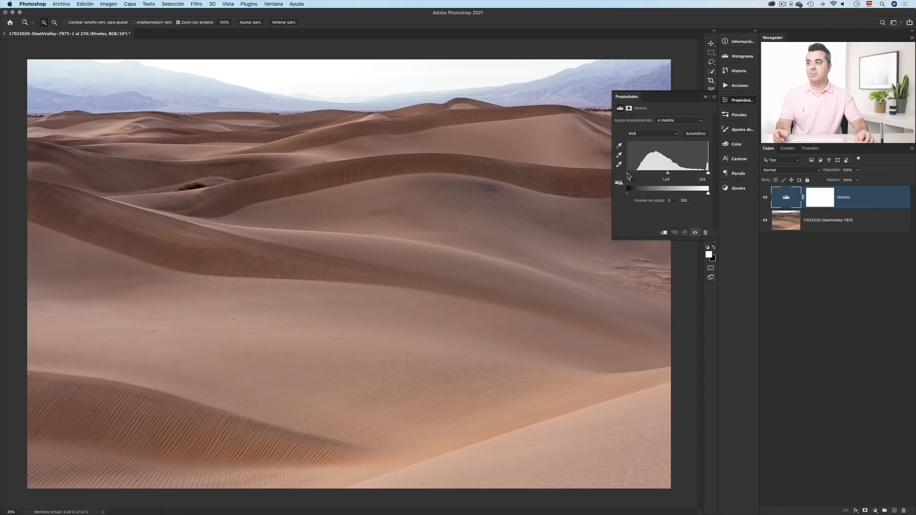
# Set the Niveles shadow input to 76 and its output black level to 4, testing lighter output blacks up to about 116.
pyautogui.moveTo(632, 175); pyautogui.dragTo(650, 175)
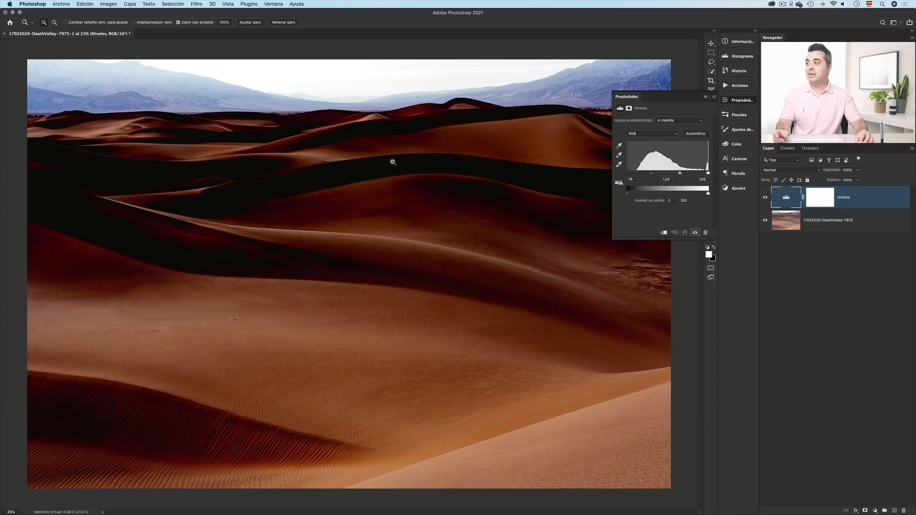
pyautogui.moveTo(434, 161); pyautogui.dragTo(438, 170)
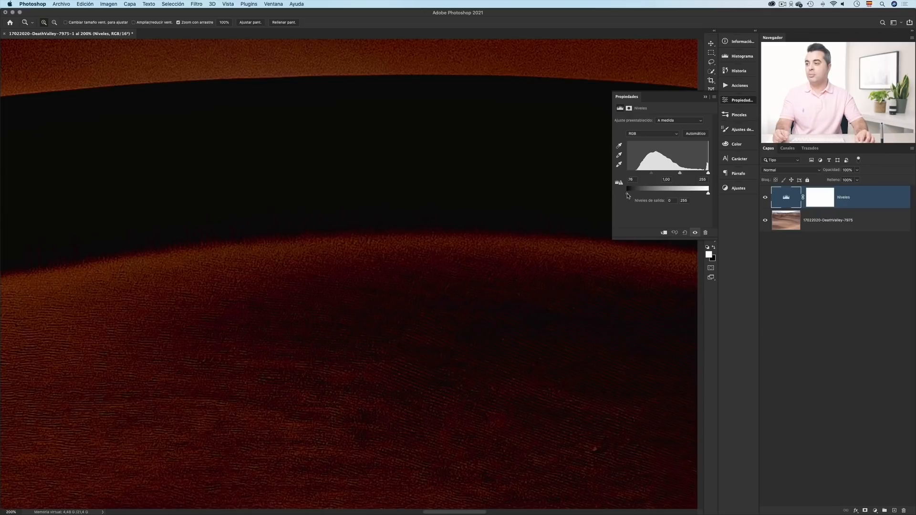
pyautogui.moveTo(628, 197); pyautogui.dragTo(631, 196)
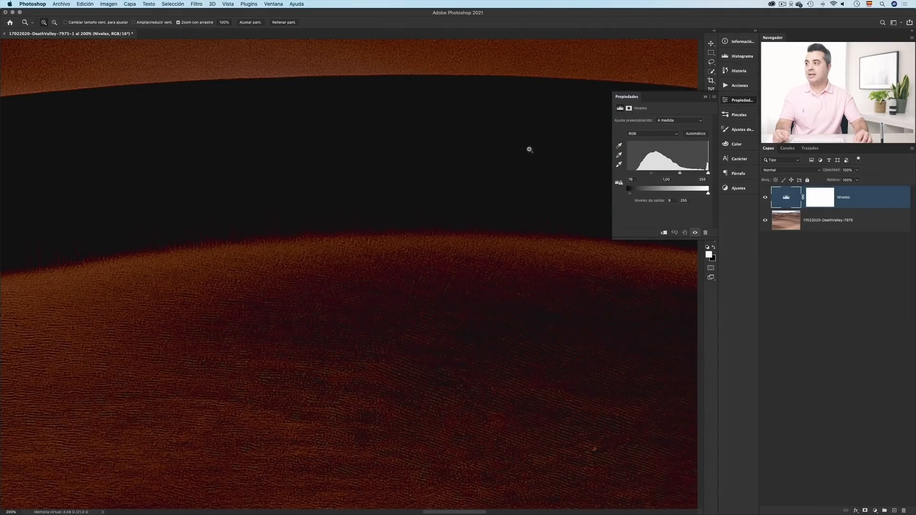
pyautogui.moveTo(632, 196); pyautogui.dragTo(634, 196)
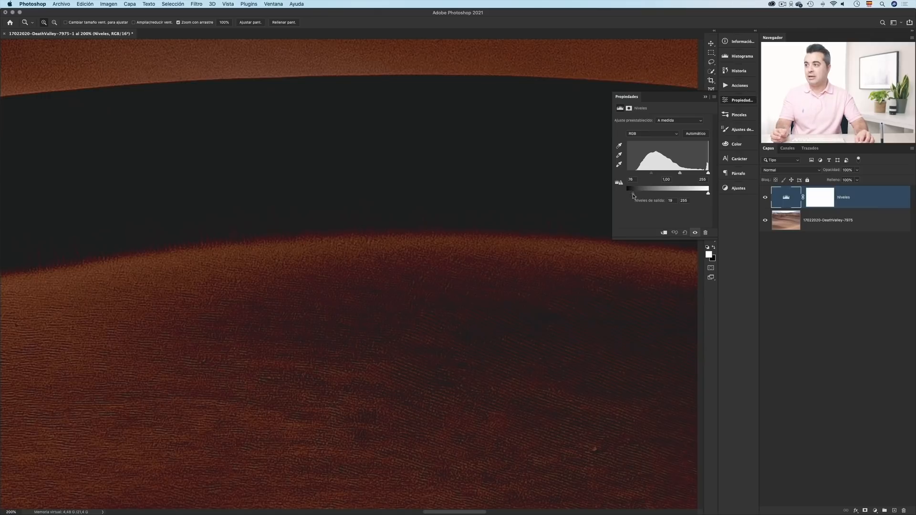
pyautogui.moveTo(632, 196); pyautogui.dragTo(664, 195)
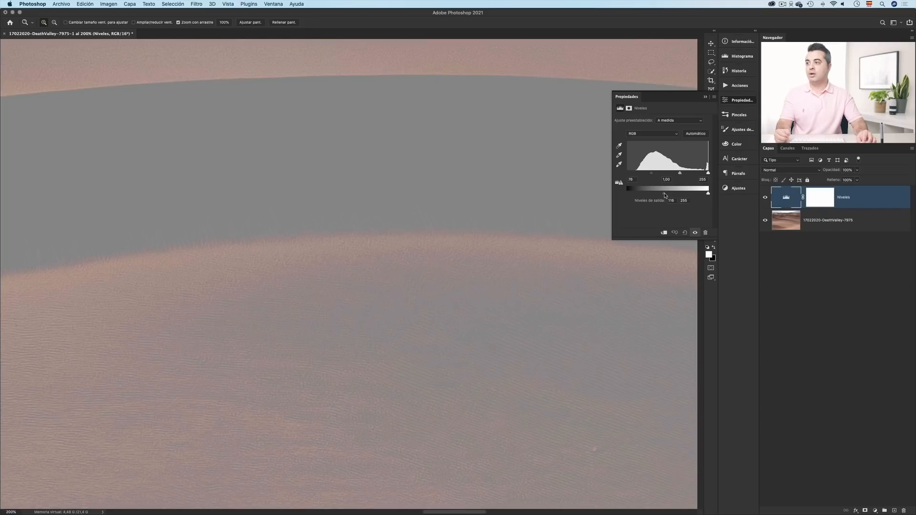
pyautogui.moveTo(666, 195); pyautogui.dragTo(631, 196)
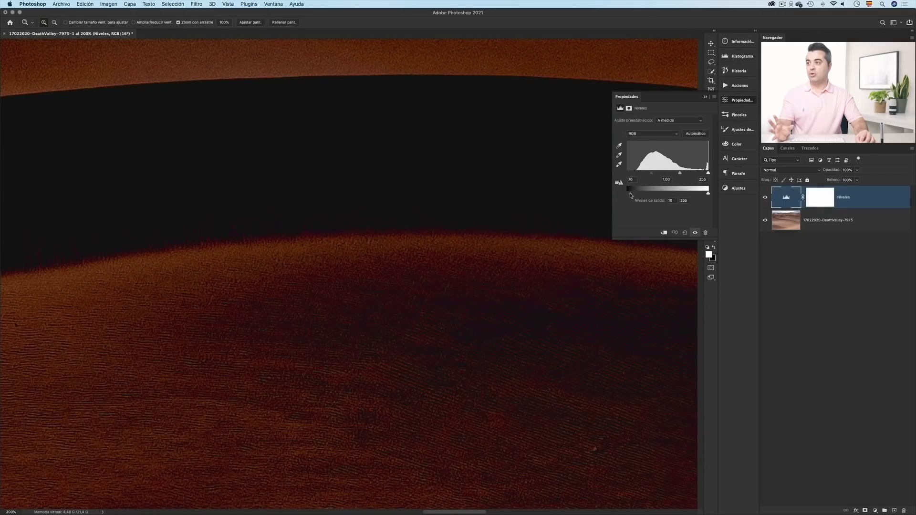
pyautogui.moveTo(631, 195); pyautogui.dragTo(630, 195)
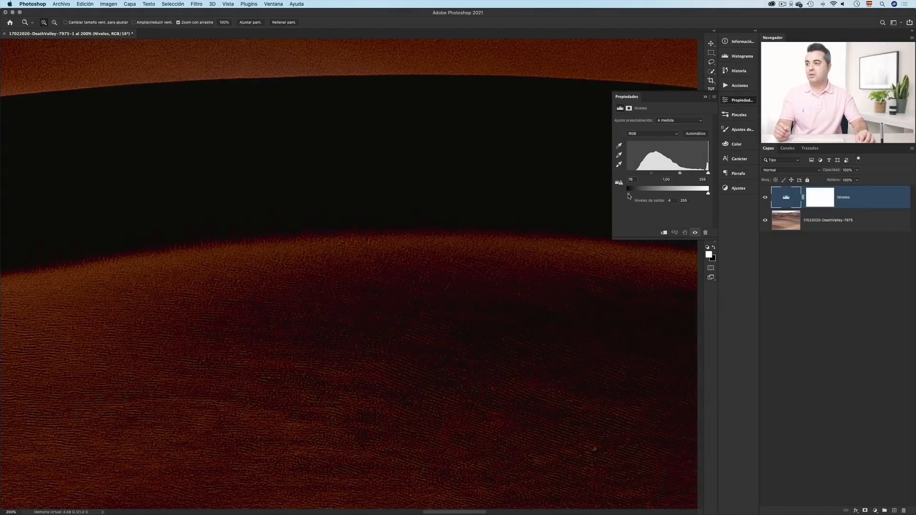
# Set the Niveles output black level to 0 and try an output white level of about 211, returning it to 255.
pyautogui.press('super+0')
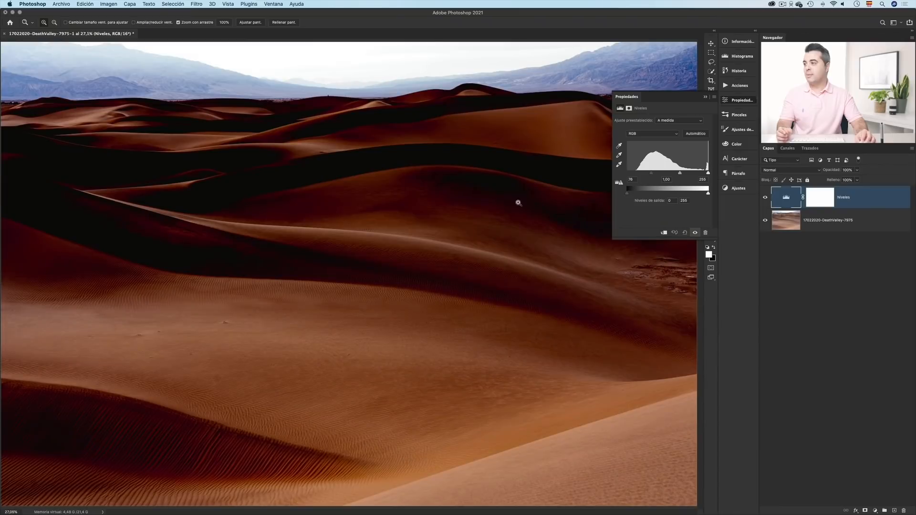
pyautogui.moveTo(631, 195)
pyautogui.mouseDown()
pyautogui.moveTo(651, 196)
pyautogui.moveTo(630, 196)
pyautogui.mouseUp()
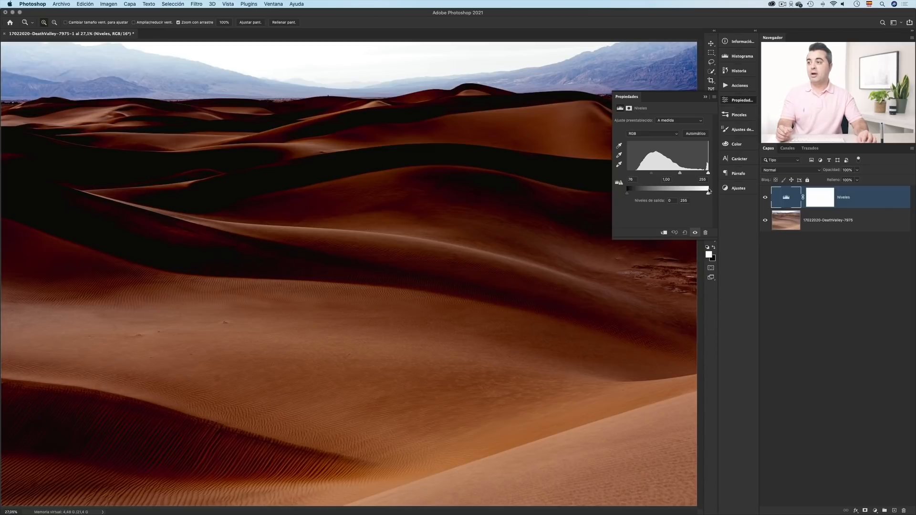
pyautogui.moveTo(709, 196)
pyautogui.mouseDown()
pyautogui.moveTo(693, 195)
pyautogui.moveTo(710, 195)
pyautogui.mouseUp()
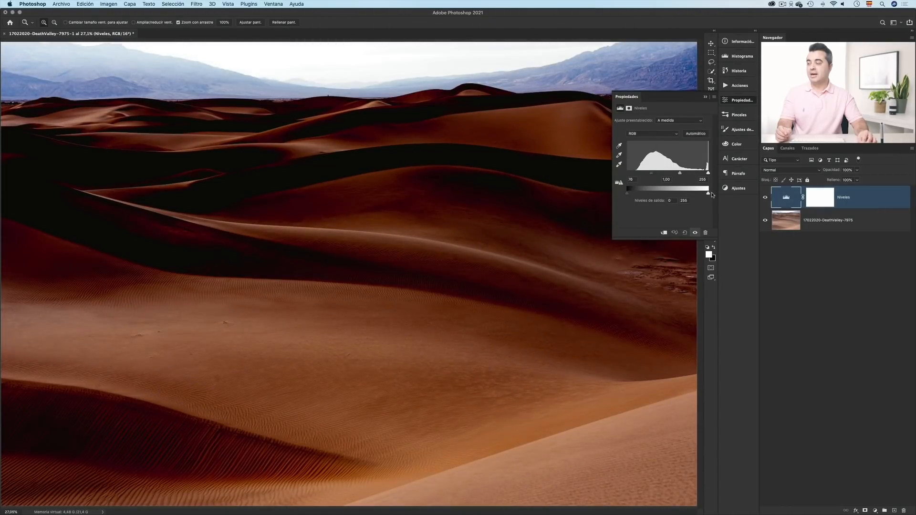
pyautogui.moveTo(410, 70); pyautogui.dragTo(390, 73)
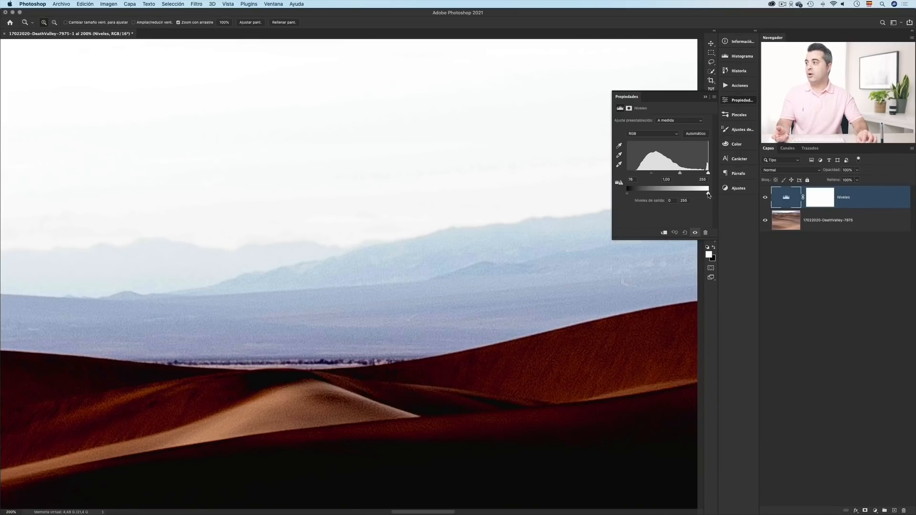
pyautogui.moveTo(709, 195); pyautogui.dragTo(703, 194)
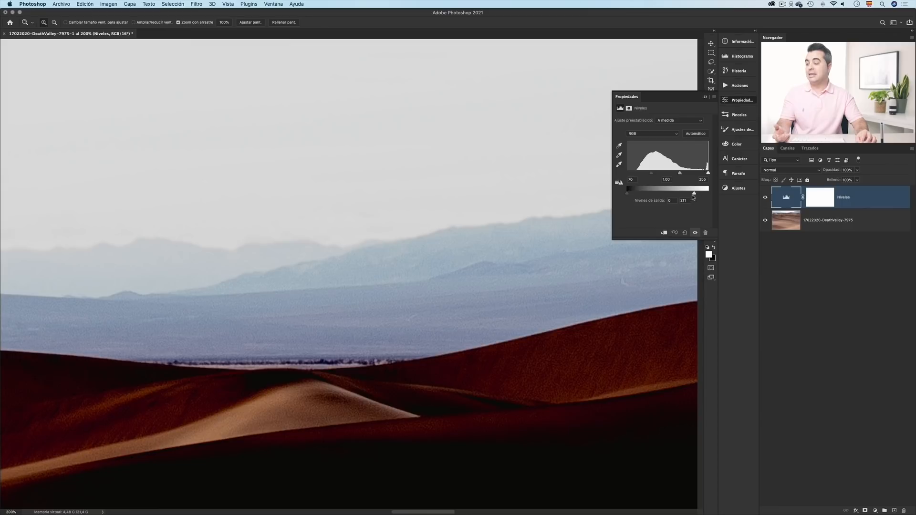
pyautogui.moveTo(694, 195); pyautogui.dragTo(707, 194)
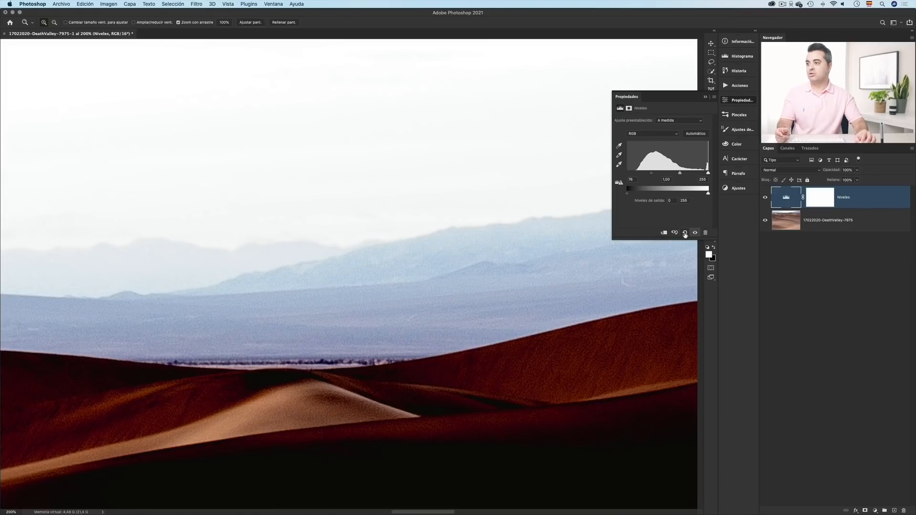
# Reset the Niveles layer and set its inputs to 42, 0,85 and about 235, with output levels of 4 and 242.
pyautogui.click(684, 233)
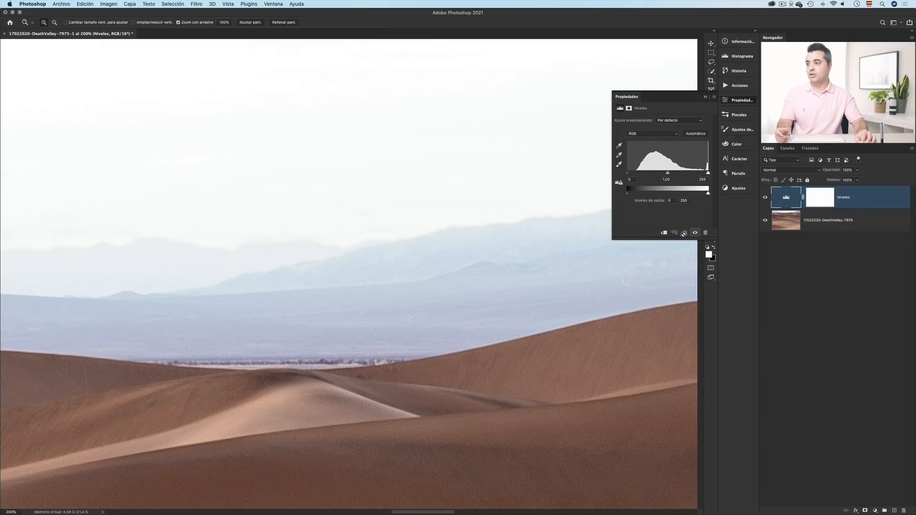
pyautogui.rightClick(537, 212)
pyautogui.click(549, 216)
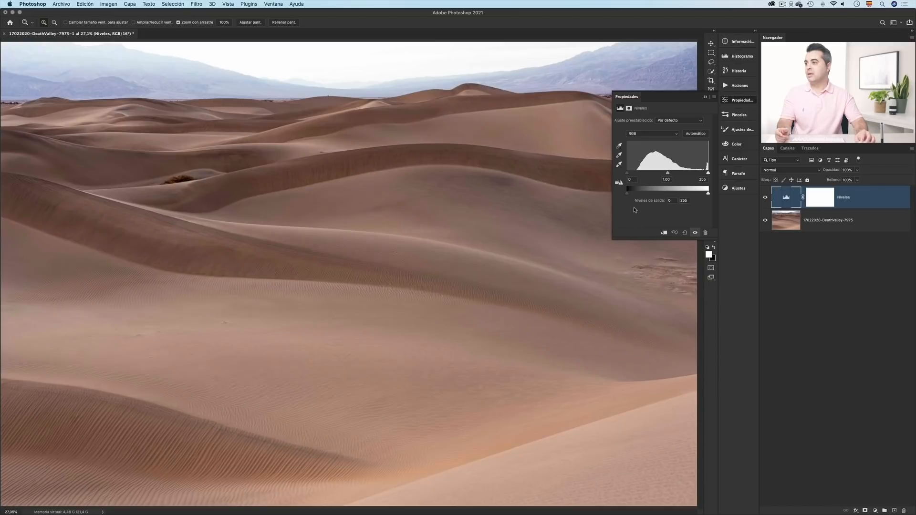
pyautogui.moveTo(627, 176); pyautogui.dragTo(640, 176)
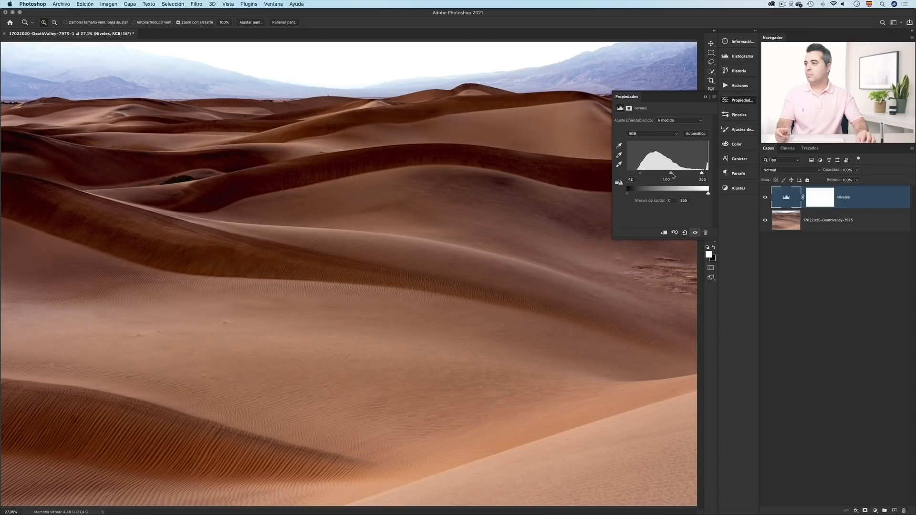
pyautogui.moveTo(670, 176); pyautogui.dragTo(673, 175)
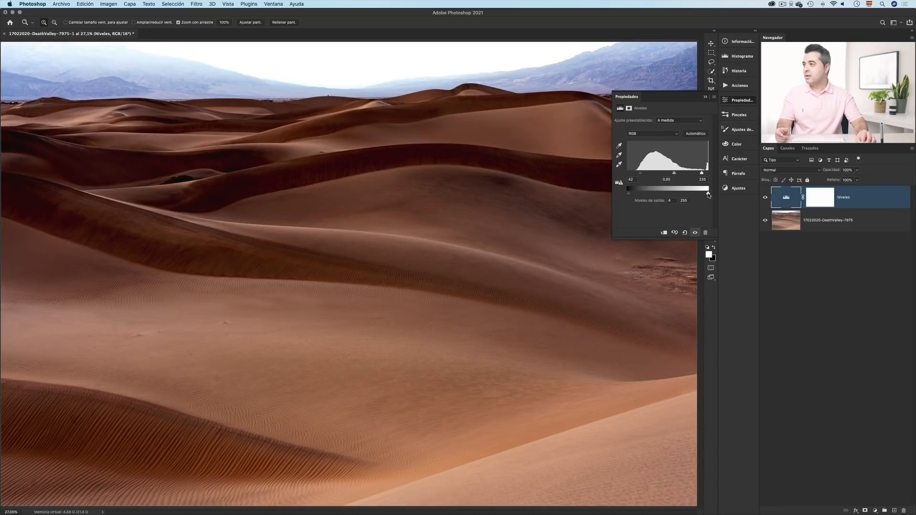
pyautogui.moveTo(708, 194); pyautogui.dragTo(701, 194)
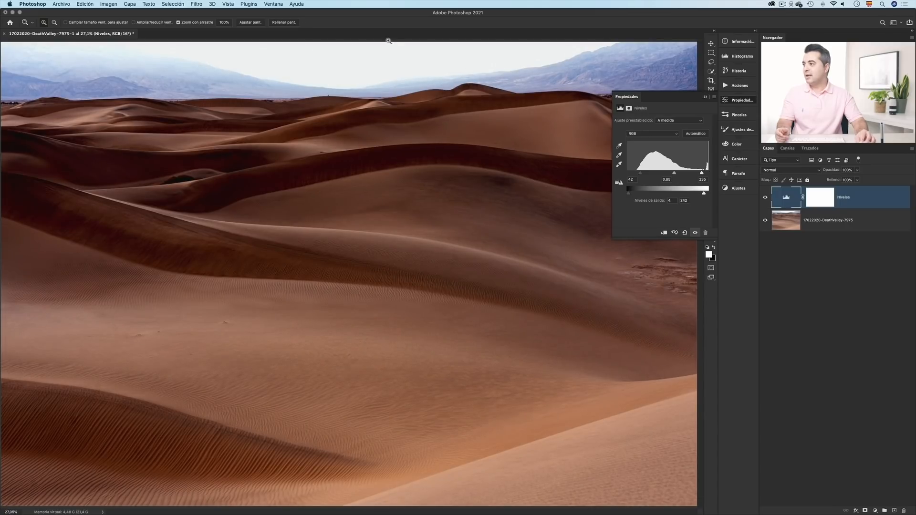
# Compare the dunes photo with and without the Niveles adjustment.
pyautogui.click(694, 233)
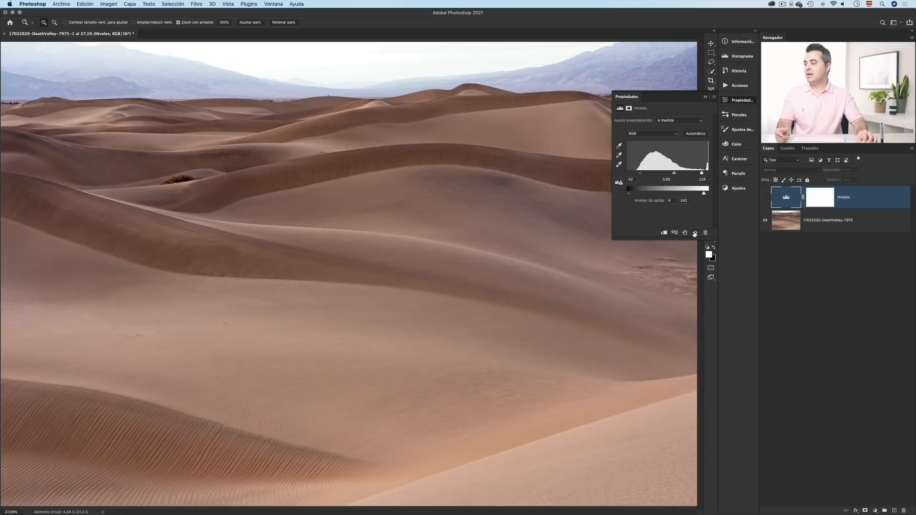
pyautogui.click(696, 233)
pyautogui.click(695, 233)
pyautogui.click(695, 233)
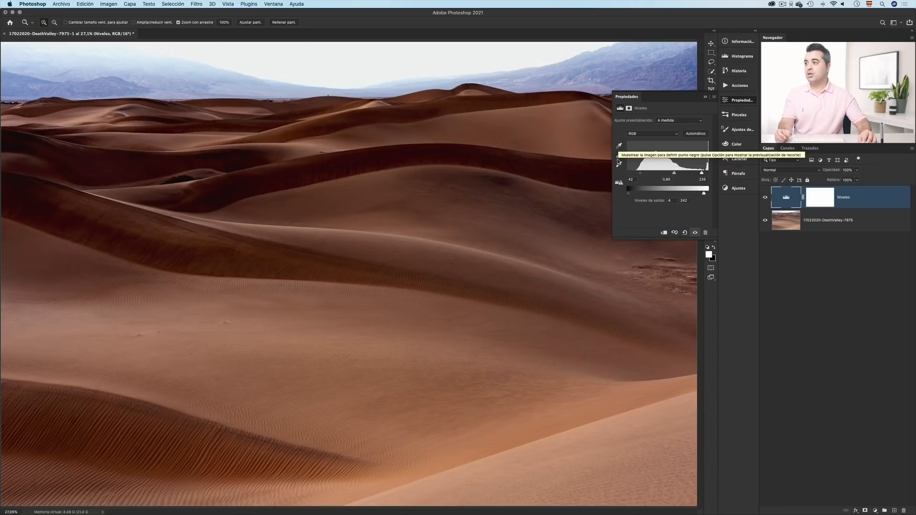
# Reset the Niveles layer and sample the dark bush between the dunes as its black point.
pyautogui.click(686, 233)
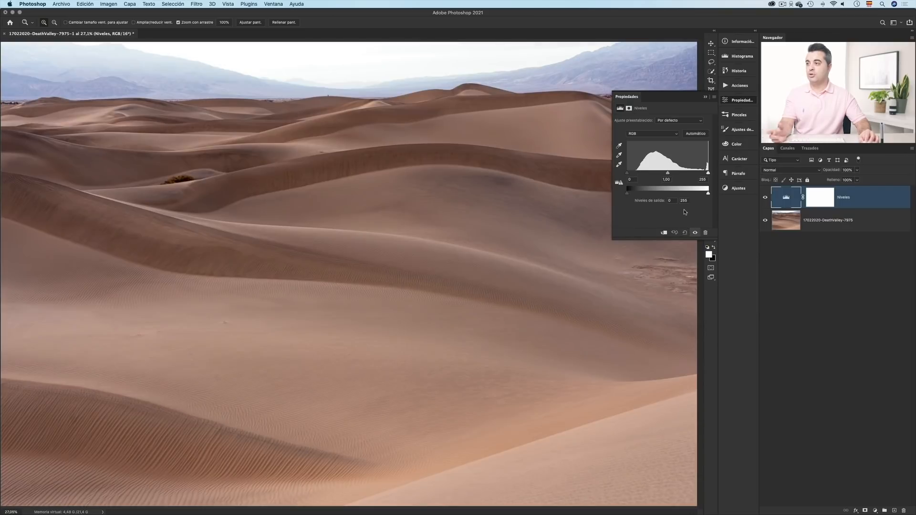
pyautogui.click(620, 147)
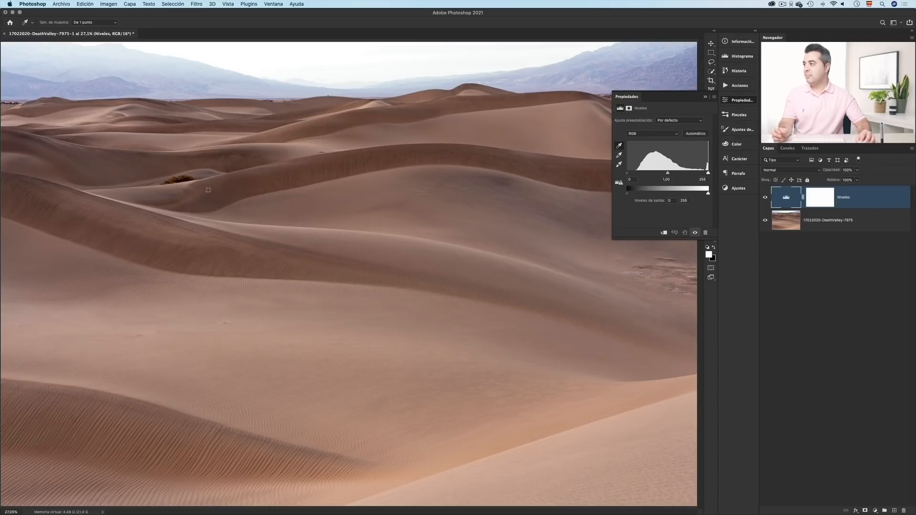
pyautogui.press('z')
pyautogui.moveTo(177, 179); pyautogui.dragTo(200, 167)
pyautogui.click(619, 146)
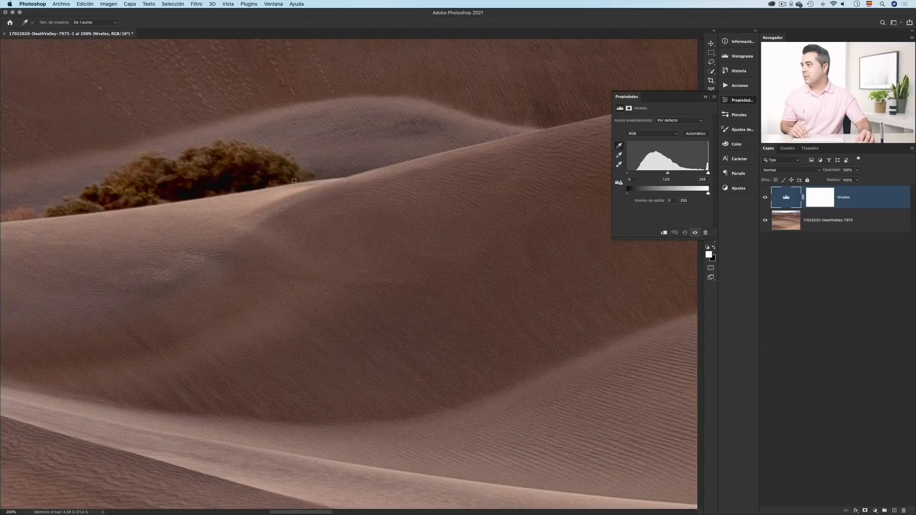
pyautogui.press('z')
pyautogui.click(227, 185)
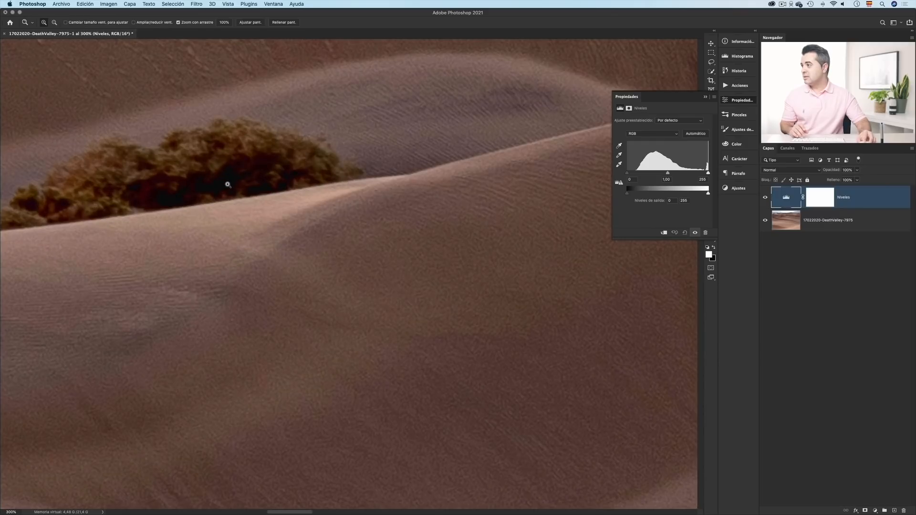
pyautogui.rightClick(228, 185)
pyautogui.click(233, 185)
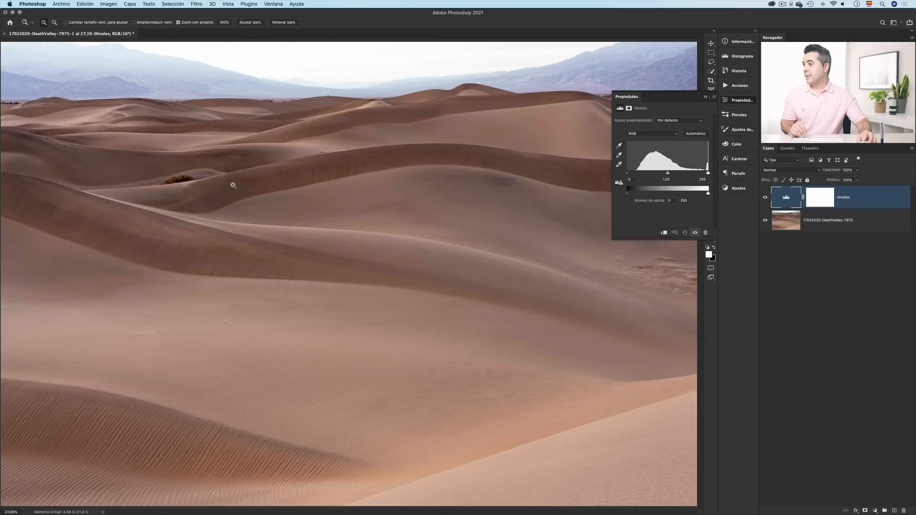
pyautogui.click(620, 148)
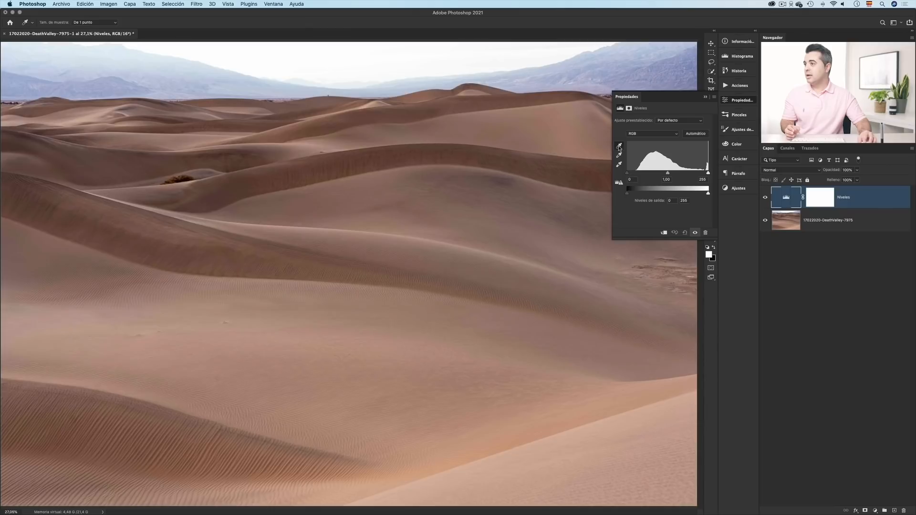
pyautogui.click(183, 180)
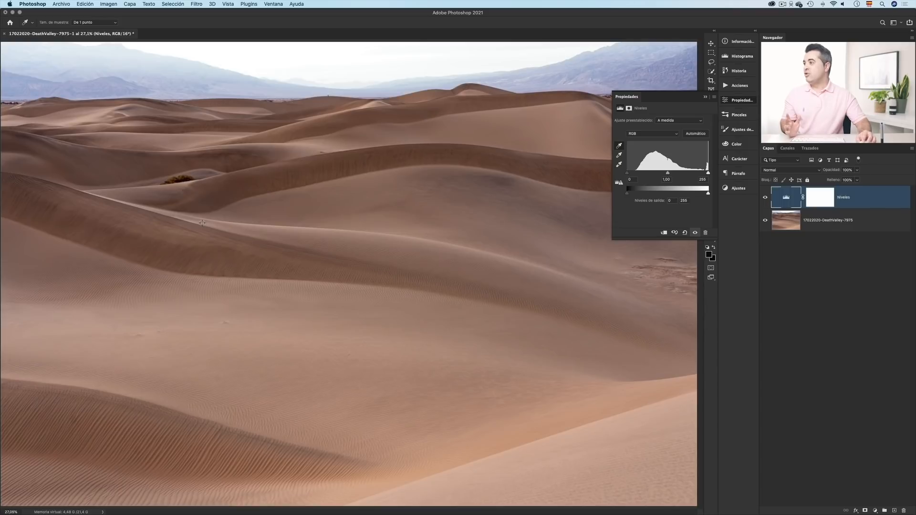
# Try sampling the shaded dune as the Niveles black point, undo the sampling and reset the layer.
pyautogui.click(619, 164)
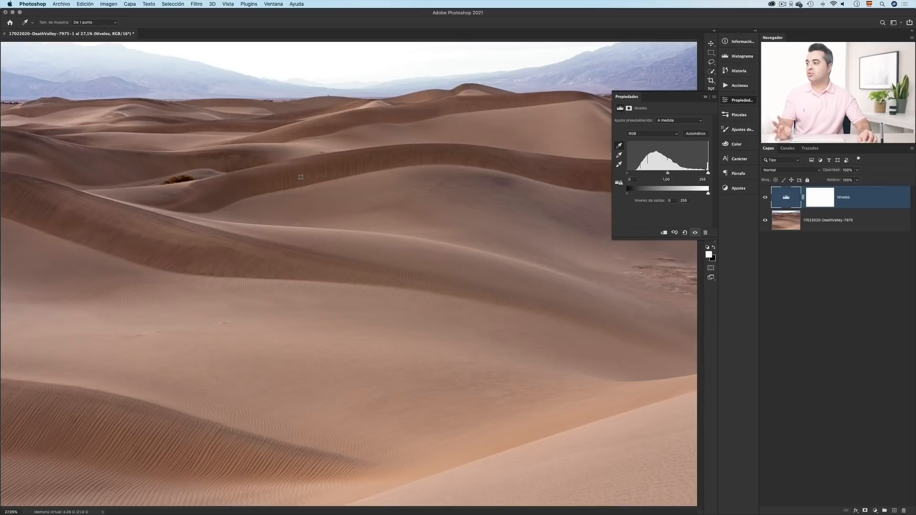
pyautogui.click(101, 164)
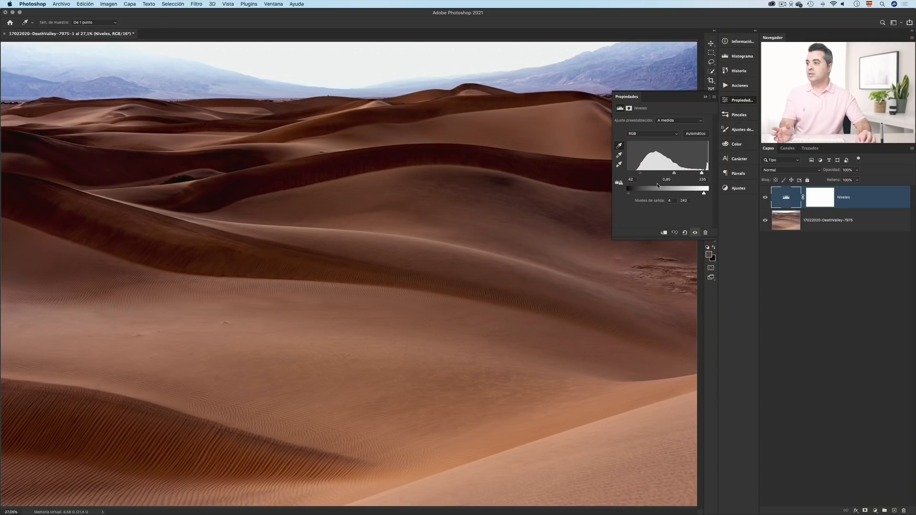
pyautogui.press('z')
pyautogui.click(685, 232)
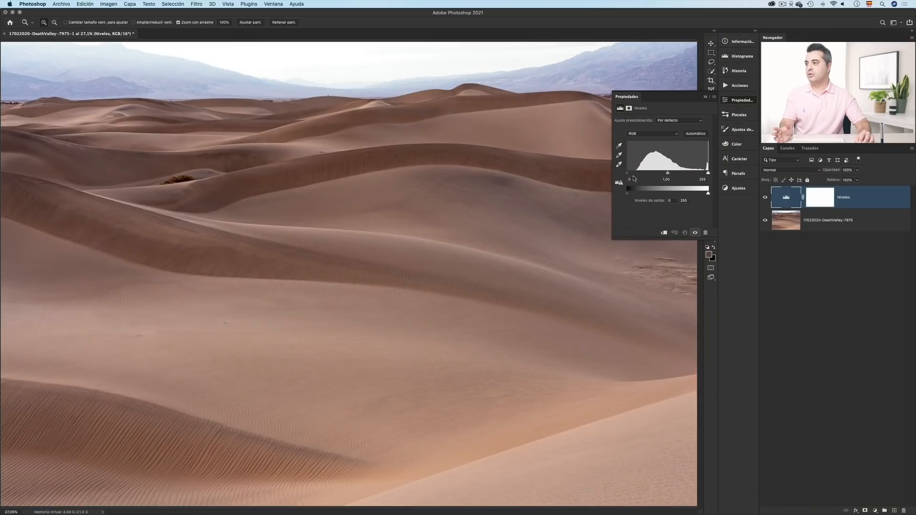
# Try sampling the lit slope of the far dune as the Niveles white point, undo it and reset the layer.
pyautogui.click(619, 164)
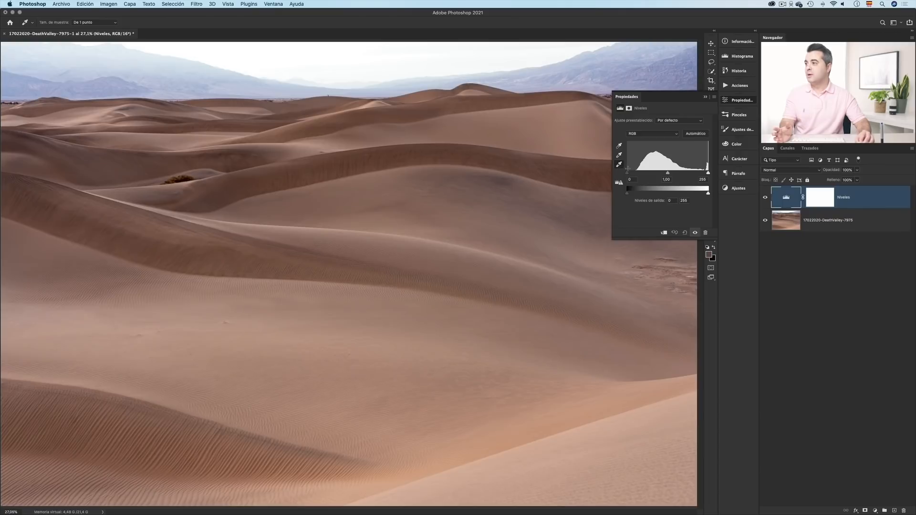
pyautogui.click(565, 116)
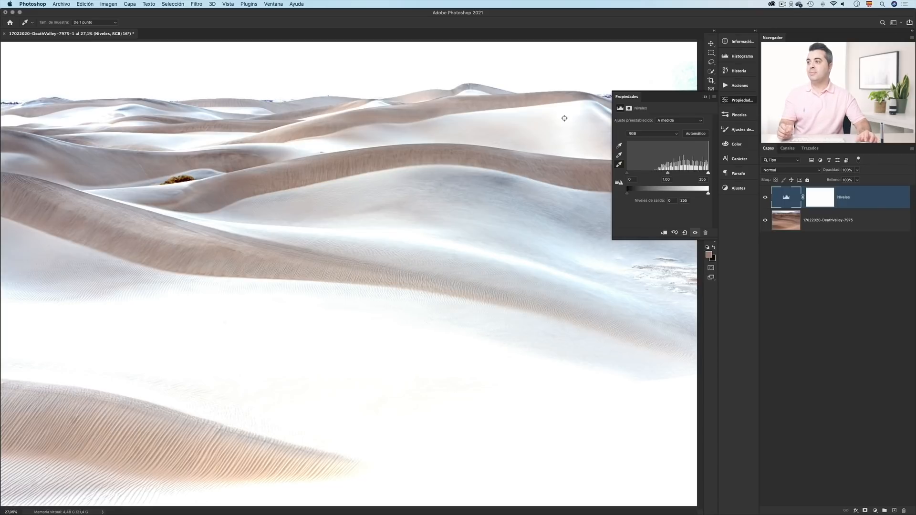
pyautogui.press('super+z')
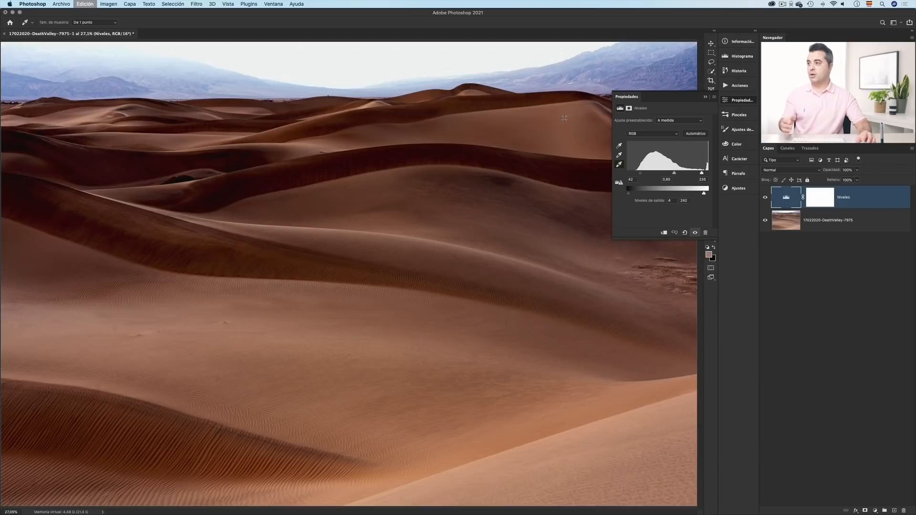
pyautogui.press('z')
pyautogui.click(685, 233)
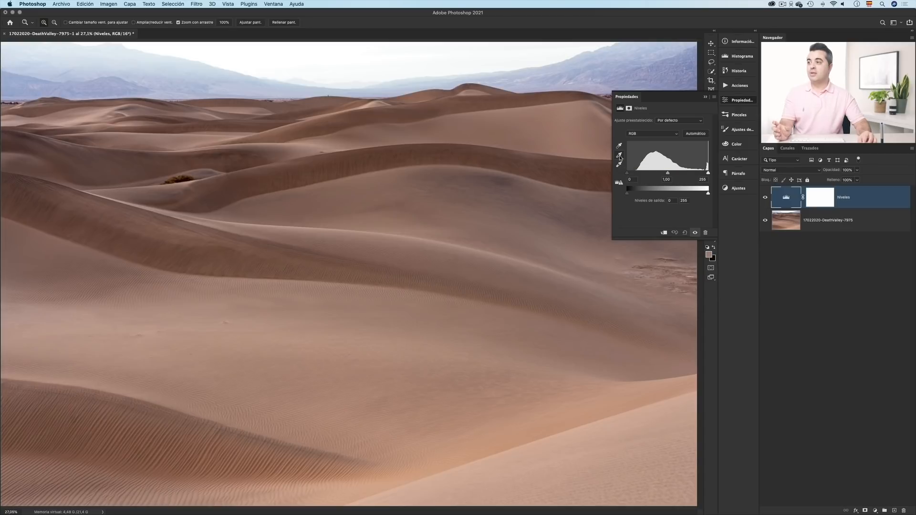
# Try sampling the shadowed crest of the middle dune as the Niveles gray point, undo it and reset the layer.
pyautogui.click(619, 155)
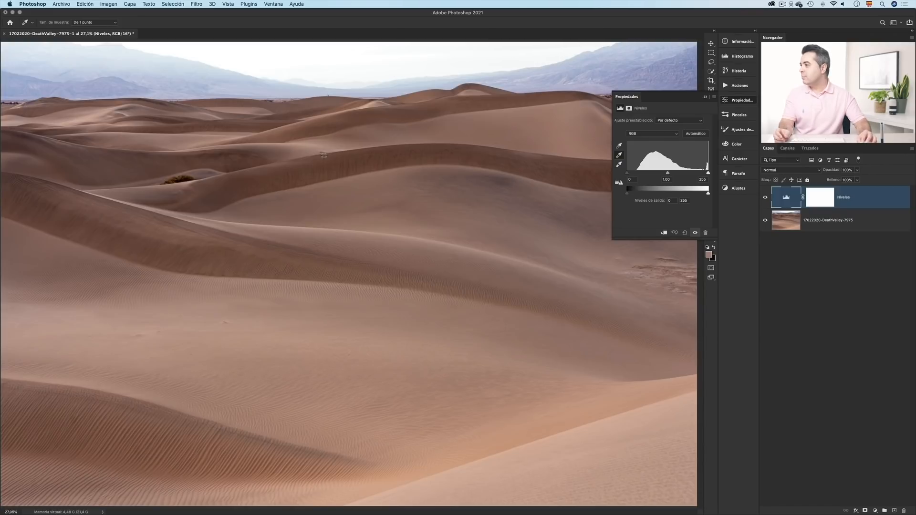
pyautogui.click(406, 178)
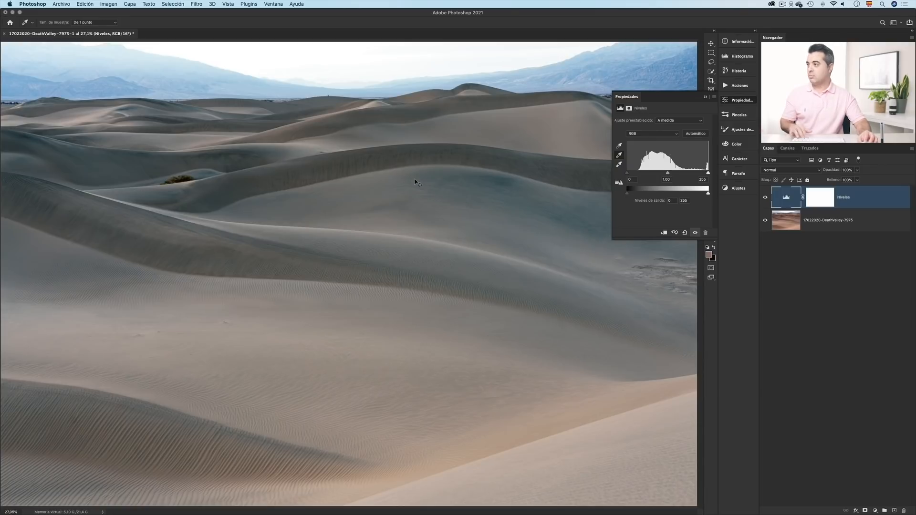
pyautogui.press('super+z')
pyautogui.press('z')
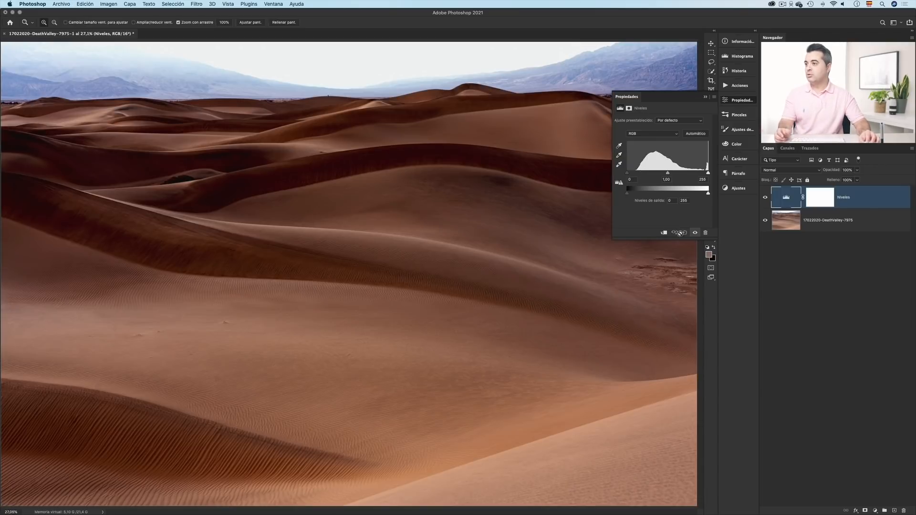
pyautogui.click(686, 232)
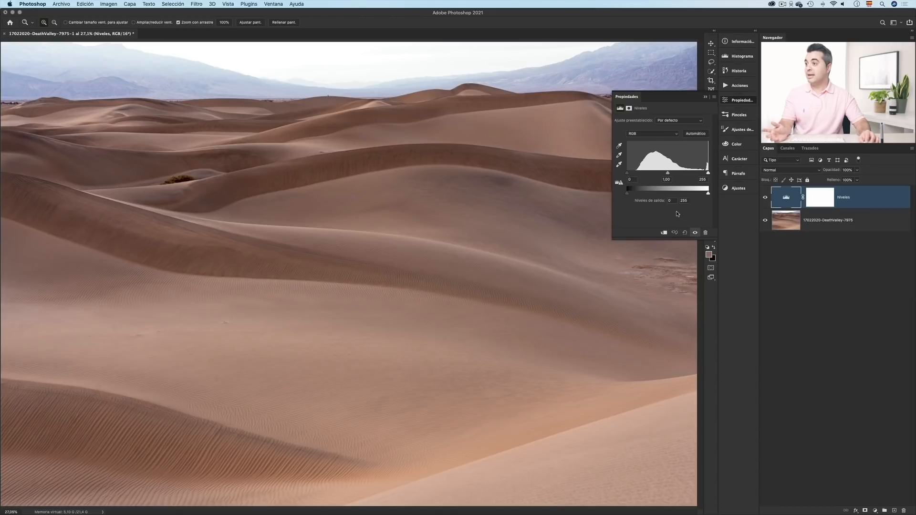
# Try sampling the bluish distant mountains as the Niveles gray point, reset the layer and reactivate the gray-point eyedropper.
pyautogui.click(618, 155)
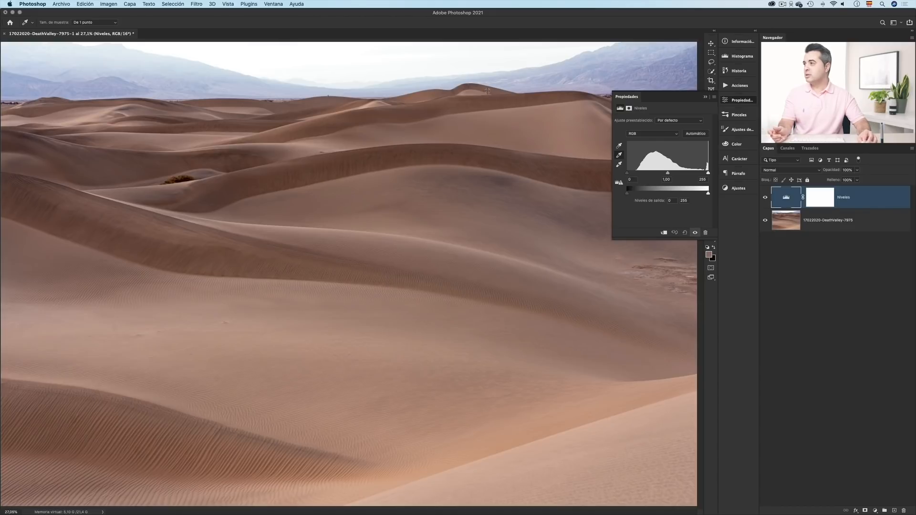
pyautogui.click(528, 69)
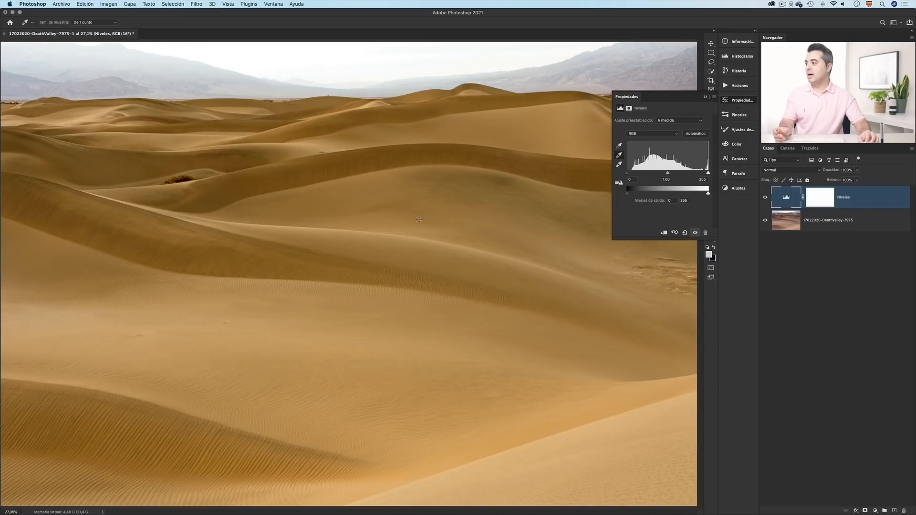
pyautogui.click(685, 233)
pyautogui.press('z')
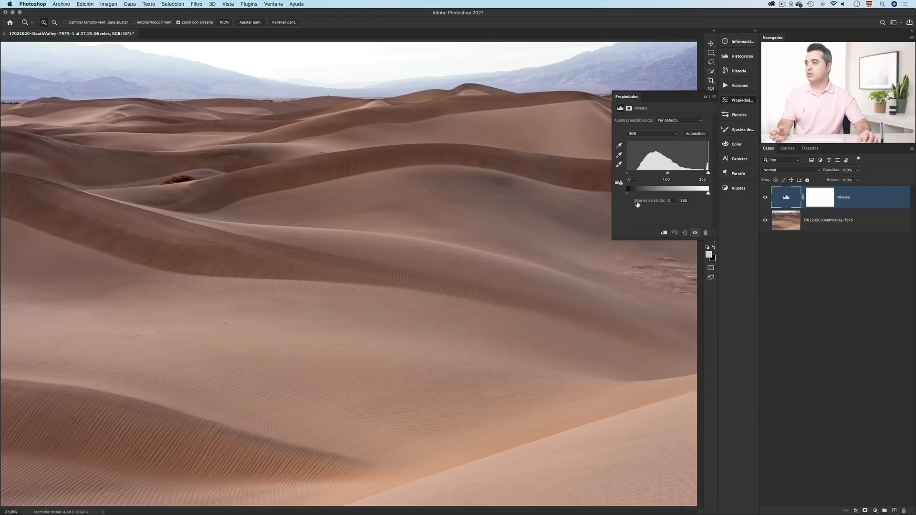
pyautogui.click(619, 156)
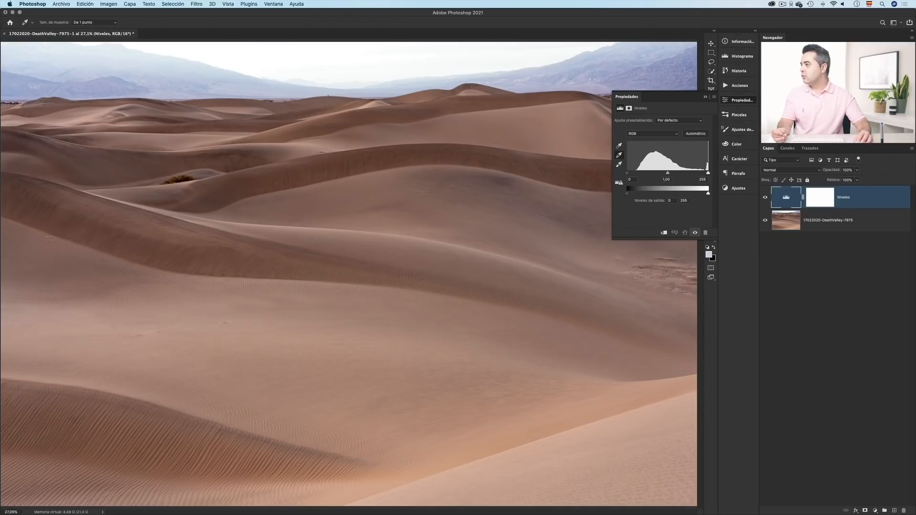
# Try sampling the smooth slope of the large central dune as the Niveles gray point and reset the layer.
pyautogui.click(568, 295)
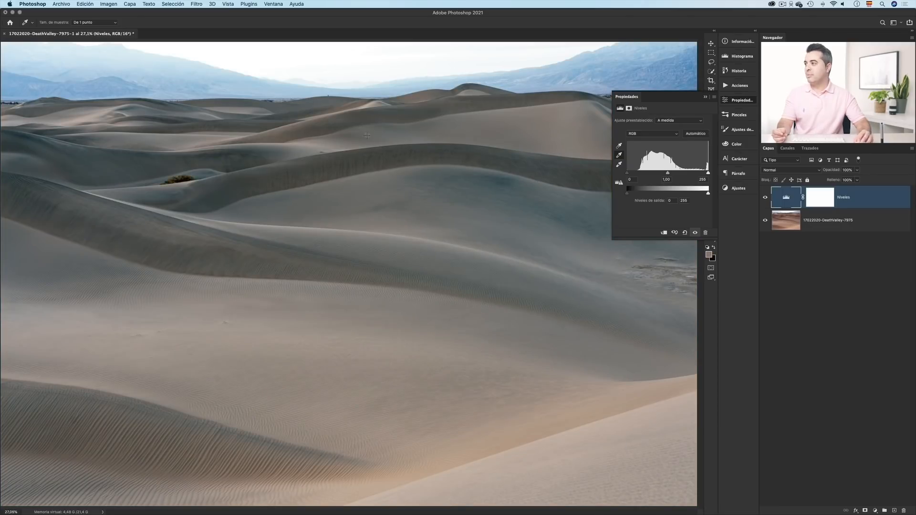
pyautogui.click(685, 233)
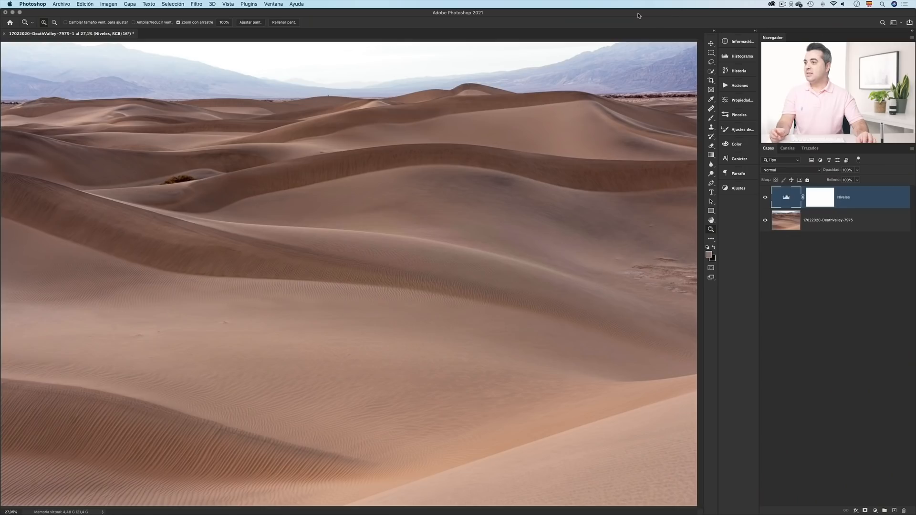
# Set the Niveles midtones to 1.29, then delete the Niveles adjustment layer, leaving only the dunes photo.
pyautogui.doubleClick(789, 199)
pyautogui.moveTo(664, 174)
pyautogui.mouseDown()
pyautogui.moveTo(675, 176)
pyautogui.moveTo(660, 175)
pyautogui.mouseUp()
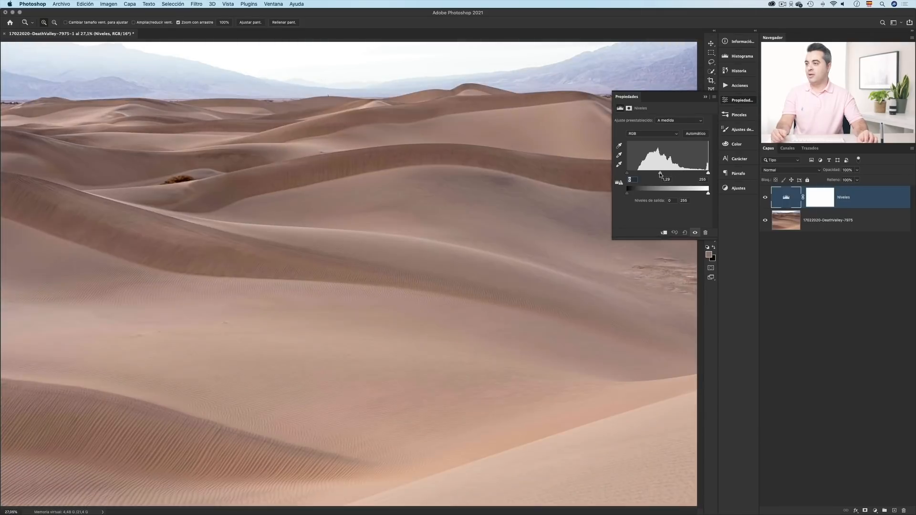
pyautogui.click(705, 233)
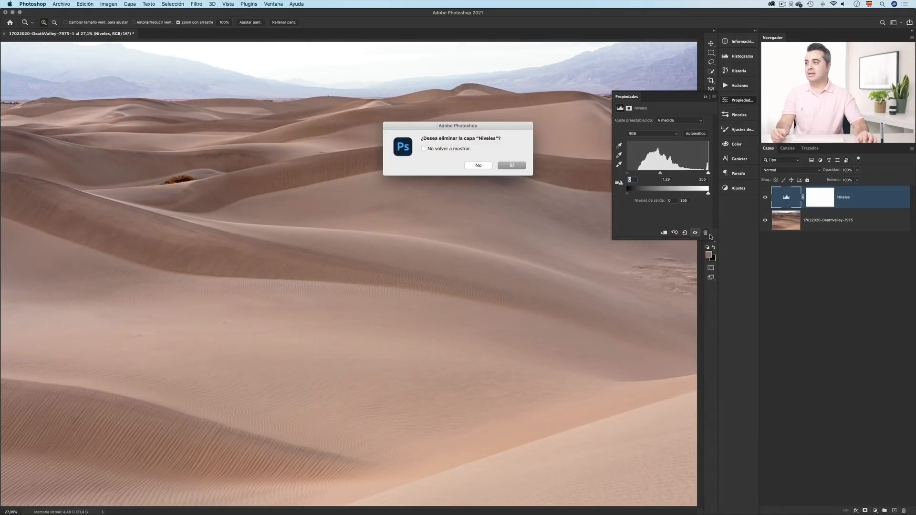
pyautogui.click(519, 169)
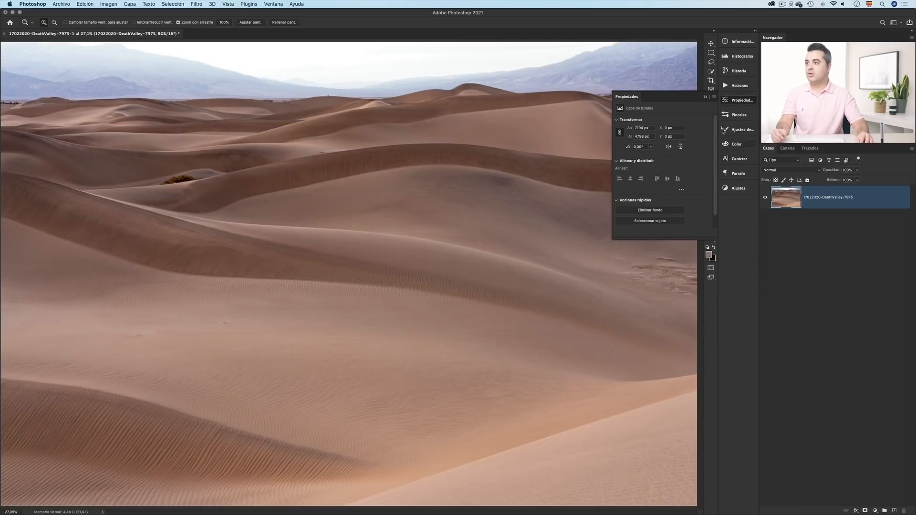
pyautogui.click(706, 98)
pyautogui.click(852, 335)
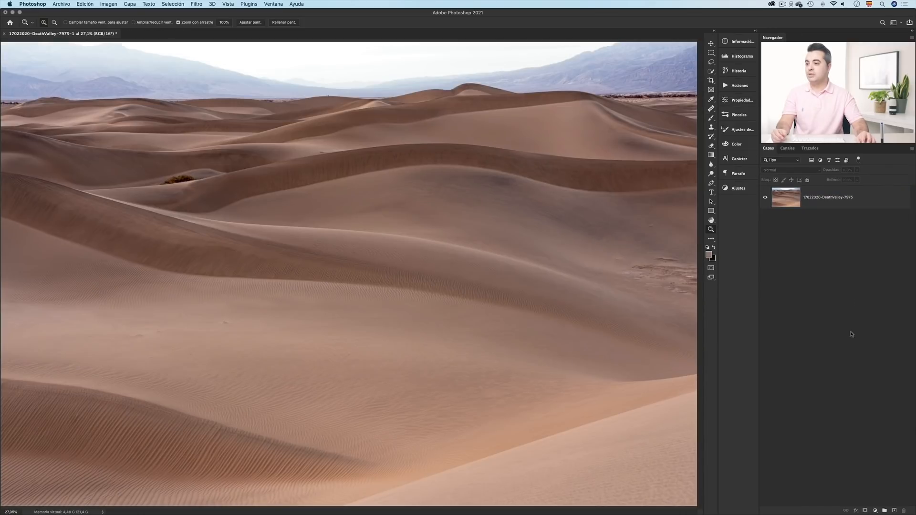
# Add a Curves adjustment layer named Curvas above the dunes photo.
pyautogui.click(875, 511)
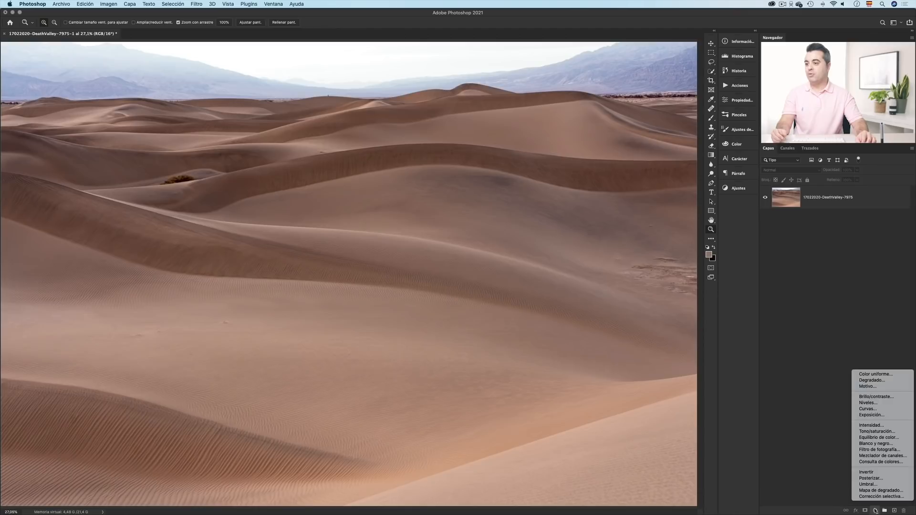
pyautogui.click(814, 401)
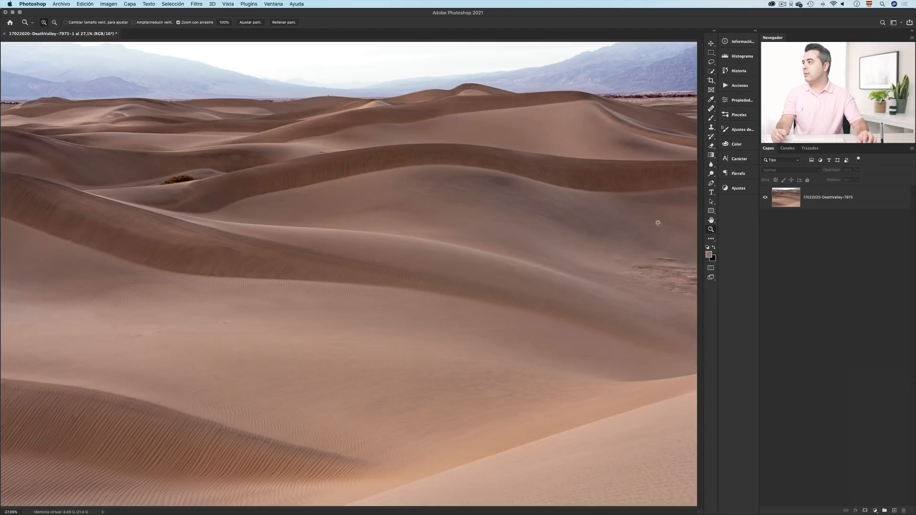
pyautogui.click(129, 3)
pyautogui.moveTo(191, 100)
pyautogui.click(281, 113)
pyautogui.write('Curvas')
pyautogui.press('Return')
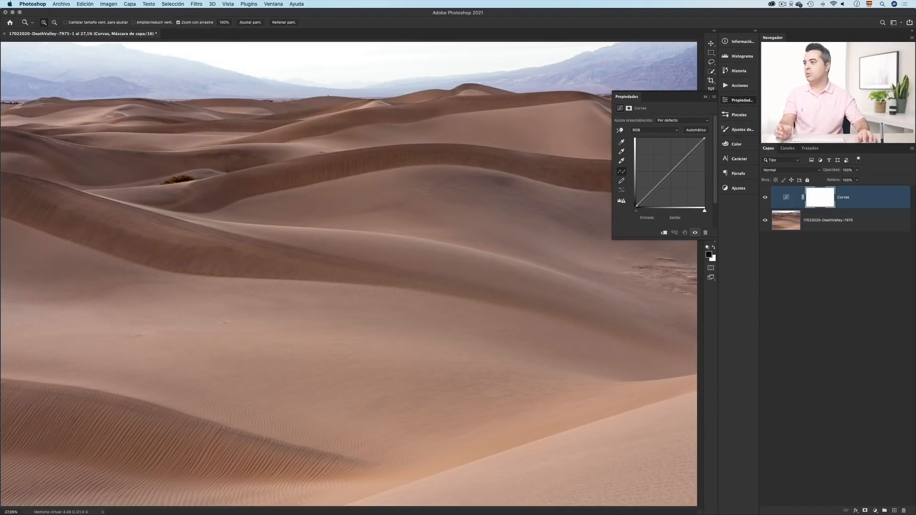
# Close the Curvas adjustment settings, reopen them from the layer itself and close them again.
pyautogui.click(705, 98)
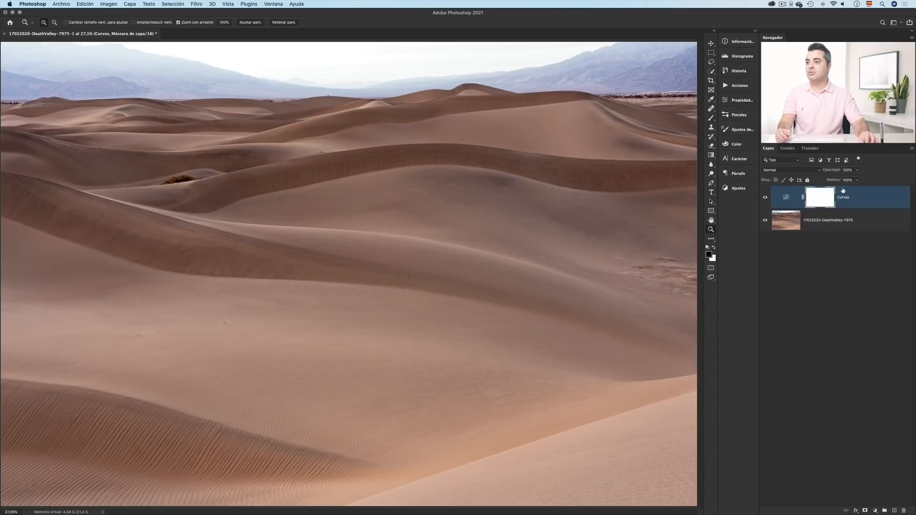
pyautogui.click(786, 199)
pyautogui.doubleClick(787, 199)
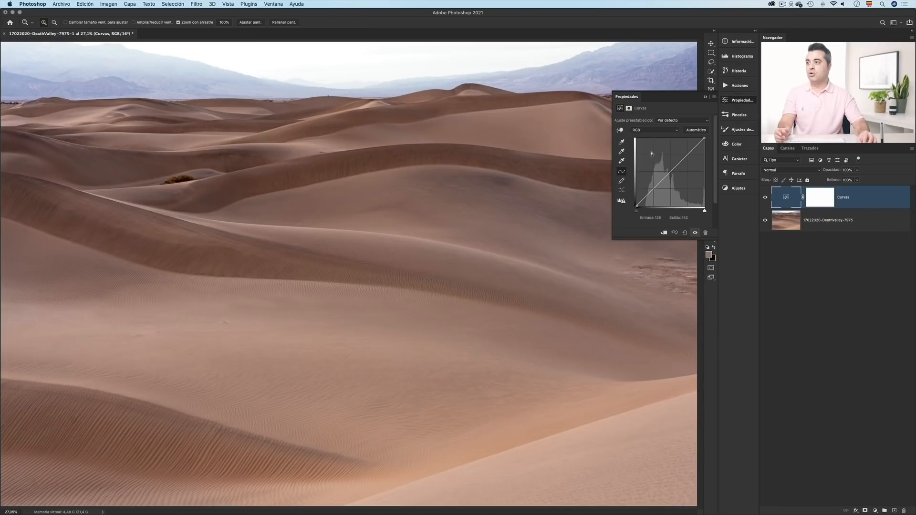
pyautogui.click(705, 98)
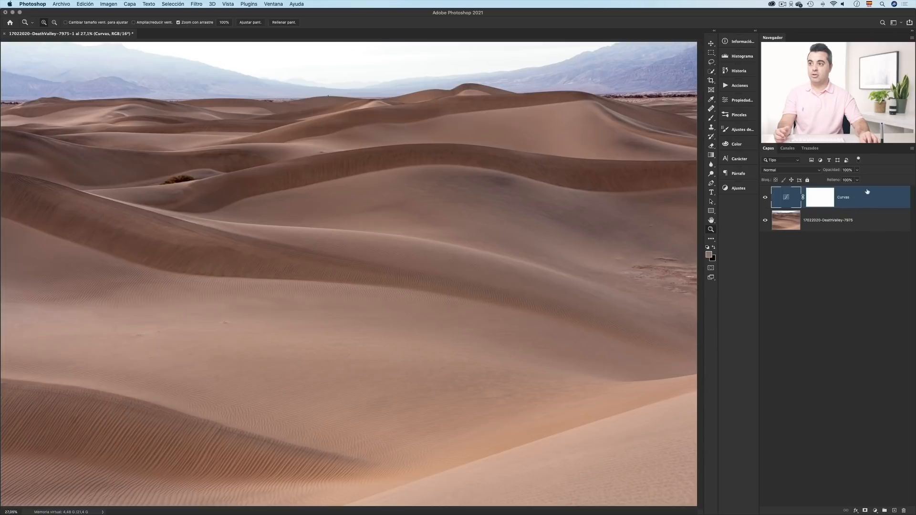
# Reopen the Curvas settings and try the black and white input sliders, leaving them at 0 and 255.
pyautogui.click(743, 101)
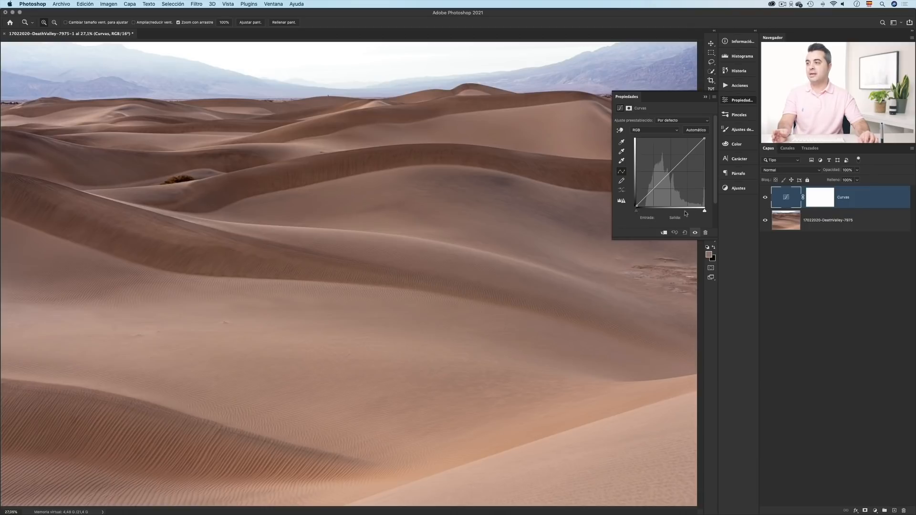
pyautogui.moveTo(637, 213)
pyautogui.mouseDown()
pyautogui.moveTo(644, 214)
pyautogui.moveTo(637, 213)
pyautogui.mouseUp()
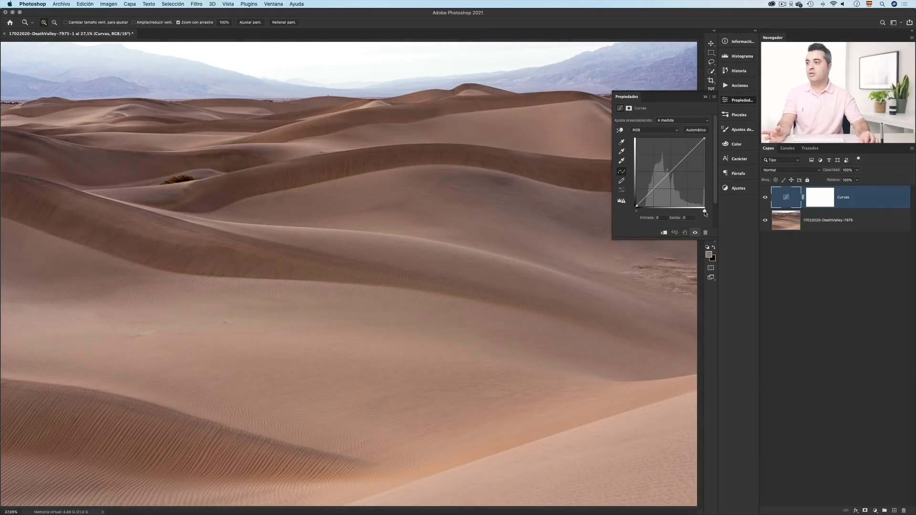
pyautogui.moveTo(705, 213)
pyautogui.mouseDown()
pyautogui.moveTo(689, 213)
pyautogui.moveTo(706, 211)
pyautogui.mouseUp()
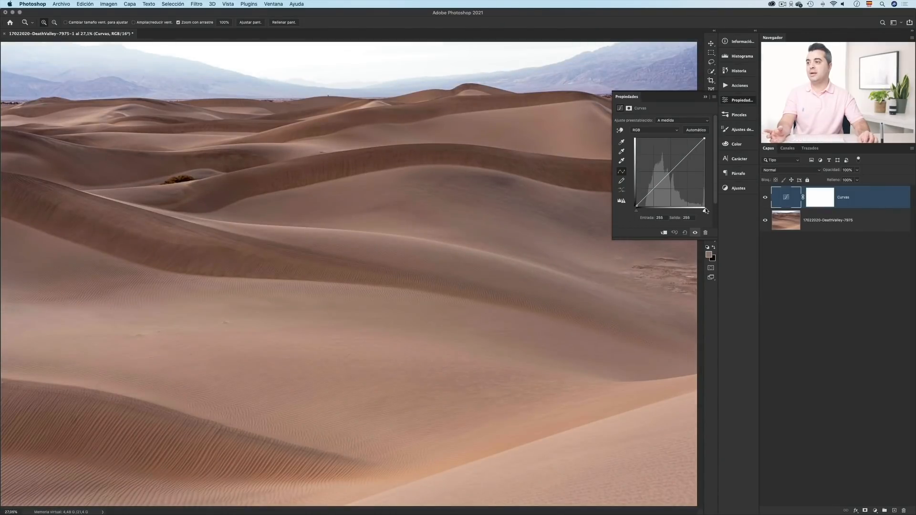
# Add a temporary Levels adjustment layer, try its black and white input sliders for comparison, and delete it.
pyautogui.click(874, 510)
pyautogui.click(867, 402)
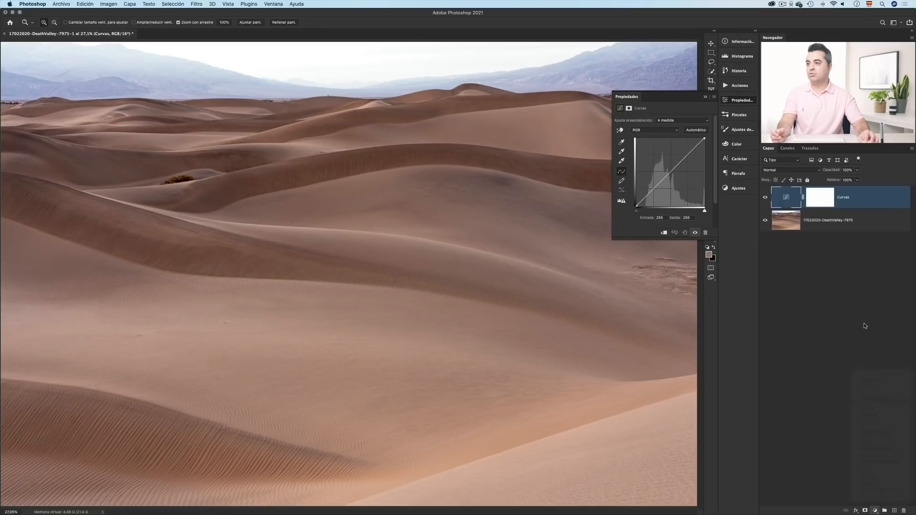
pyautogui.moveTo(709, 174)
pyautogui.mouseDown()
pyautogui.moveTo(689, 174)
pyautogui.moveTo(710, 174)
pyautogui.mouseUp()
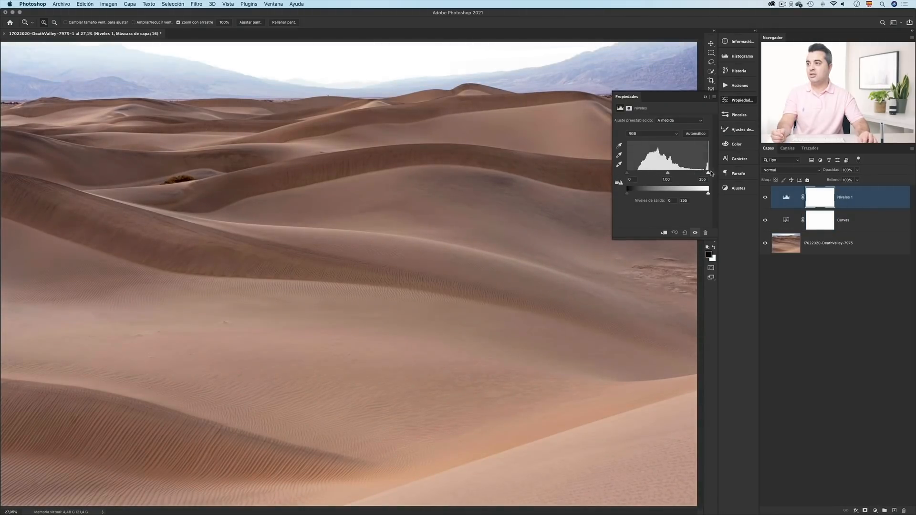
pyautogui.moveTo(629, 174)
pyautogui.mouseDown()
pyautogui.moveTo(649, 175)
pyautogui.moveTo(627, 175)
pyautogui.mouseUp()
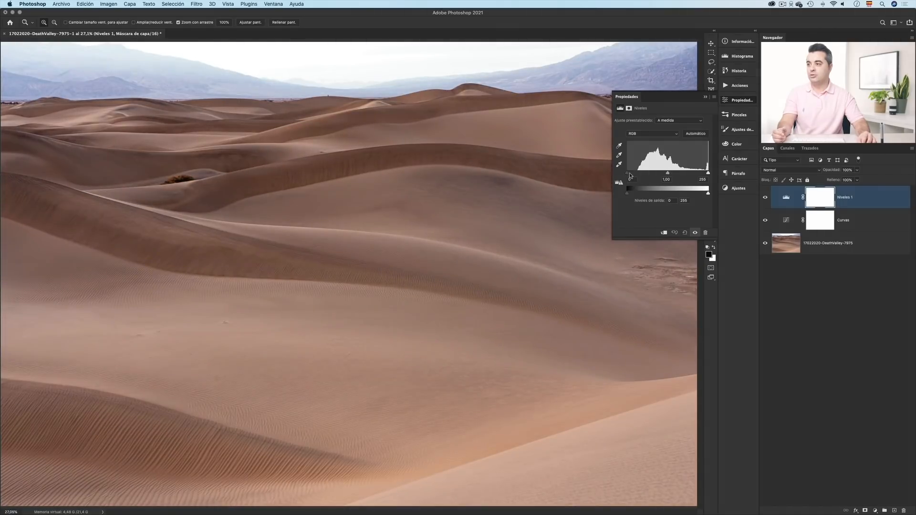
pyautogui.click(705, 232)
pyautogui.press('Return')
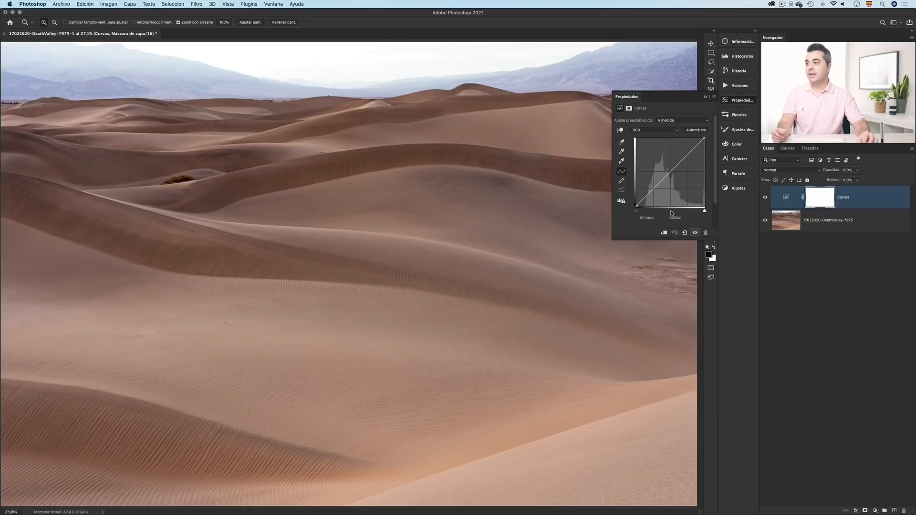
# Try a midtone point on the Curvas curve at outputs 203, 64, 46 and 198, then remove the point.
pyautogui.click(671, 172)
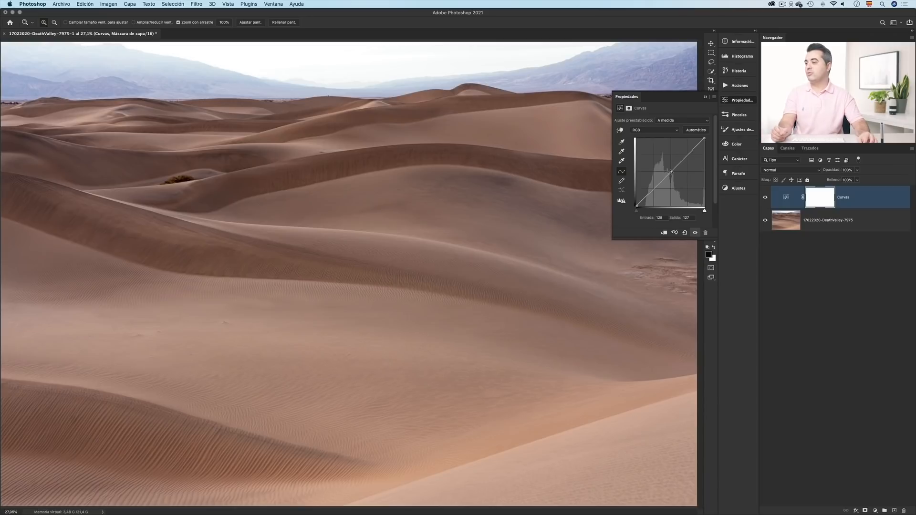
pyautogui.moveTo(671, 172); pyautogui.dragTo(669, 153)
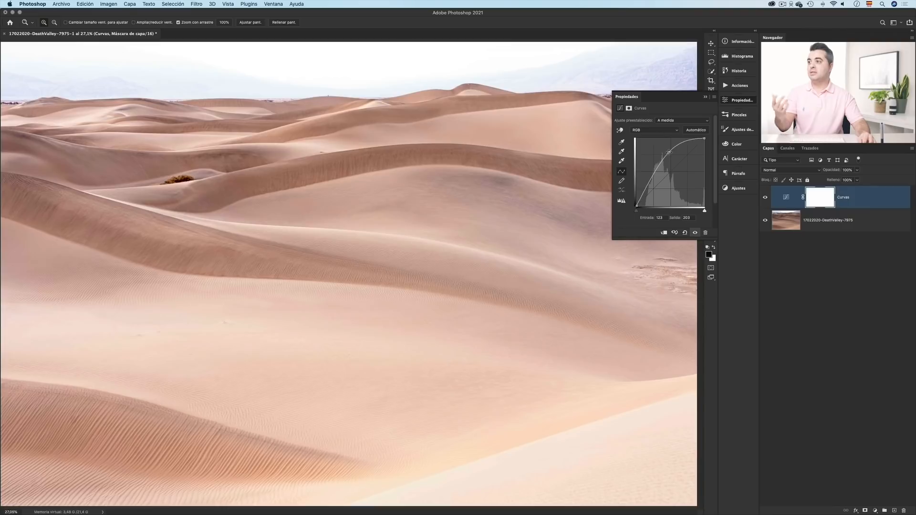
pyautogui.moveTo(669, 153); pyautogui.dragTo(670, 189)
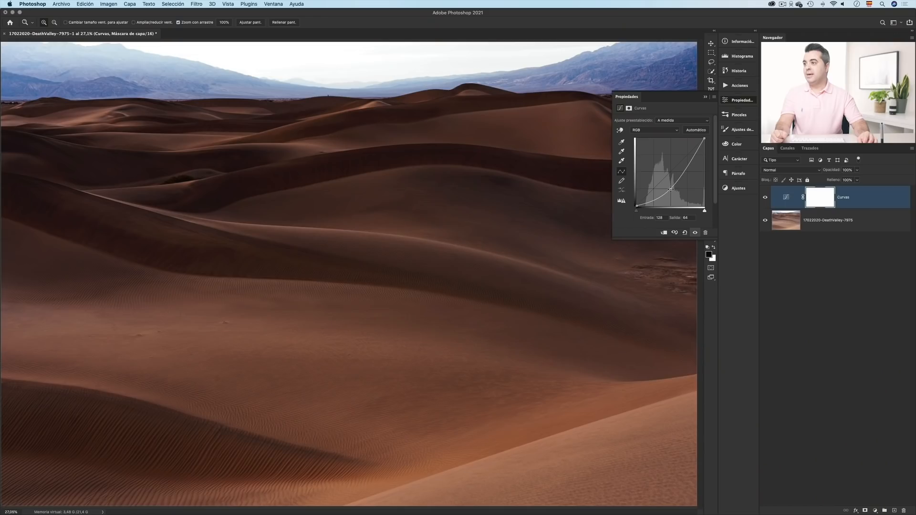
pyautogui.moveTo(671, 189)
pyautogui.mouseDown()
pyautogui.moveTo(670, 173)
pyautogui.moveTo(671, 195)
pyautogui.mouseUp()
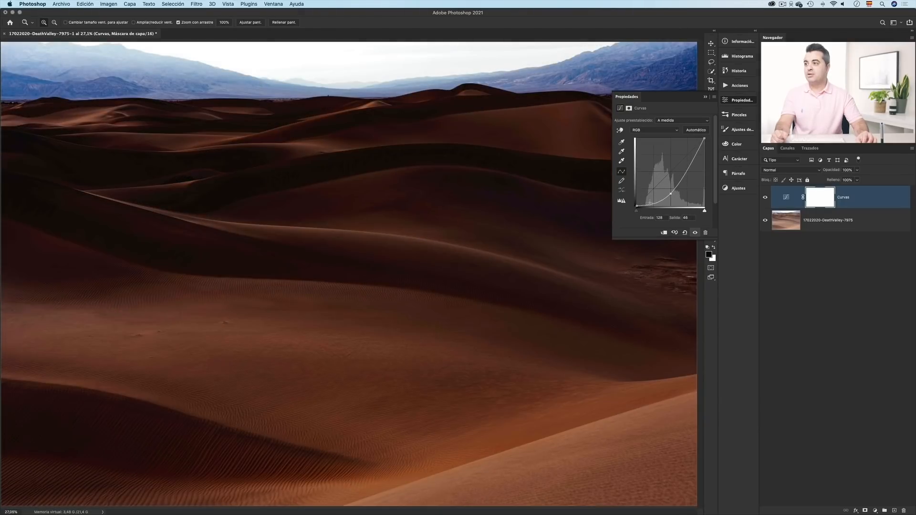
pyautogui.moveTo(670, 194); pyautogui.dragTo(670, 154)
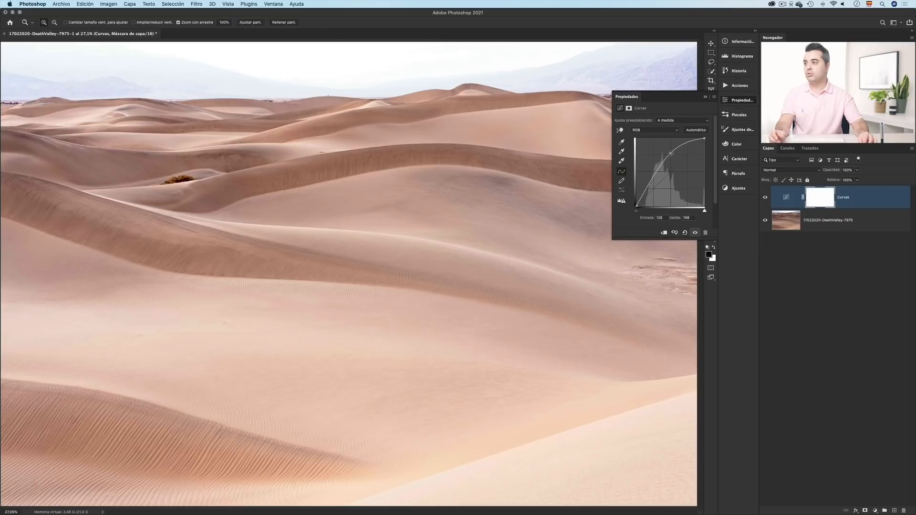
pyautogui.moveTo(671, 155); pyautogui.dragTo(672, 277)
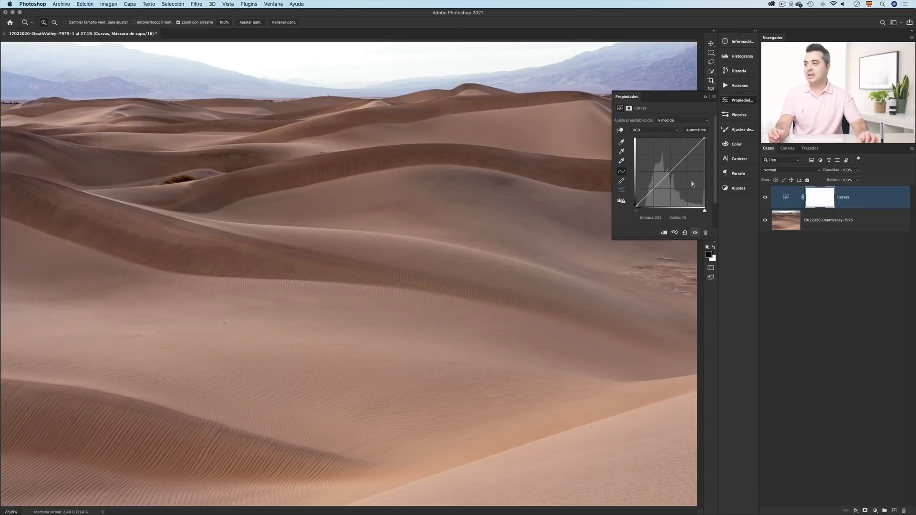
# Try a contrast curve on Curvas with a shadow point at input 60, output 31 and a midtone point at input 139, output 138.
pyautogui.click(653, 189)
pyautogui.moveTo(653, 190); pyautogui.dragTo(654, 195)
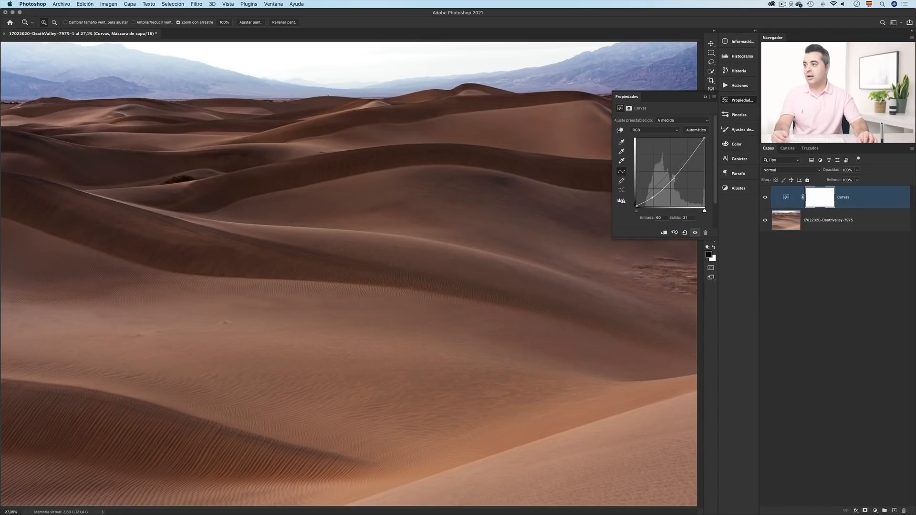
pyautogui.moveTo(673, 179); pyautogui.dragTo(673, 170)
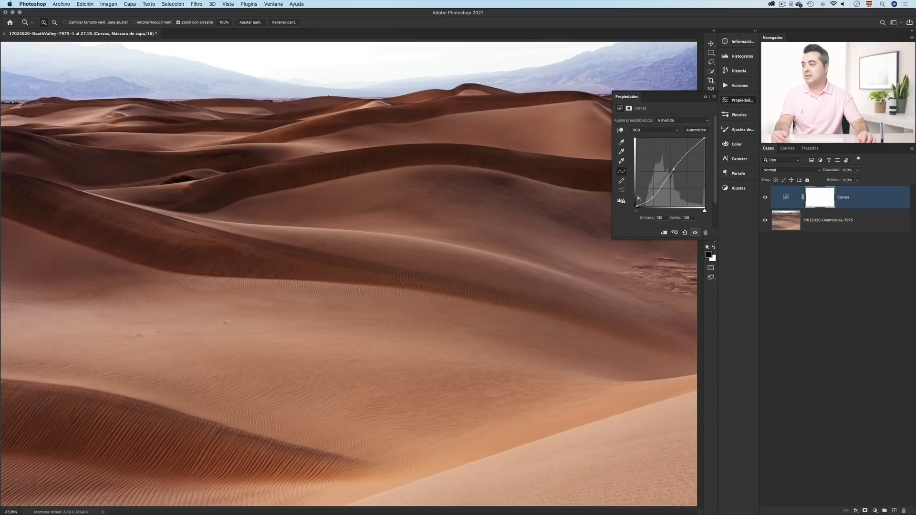
# Toggle the Curvas layer's visibility repeatedly to compare the dunes before and after the contrast curve.
pyautogui.click(695, 233)
pyautogui.click(695, 233)
pyautogui.click(695, 233)
pyautogui.click(695, 233)
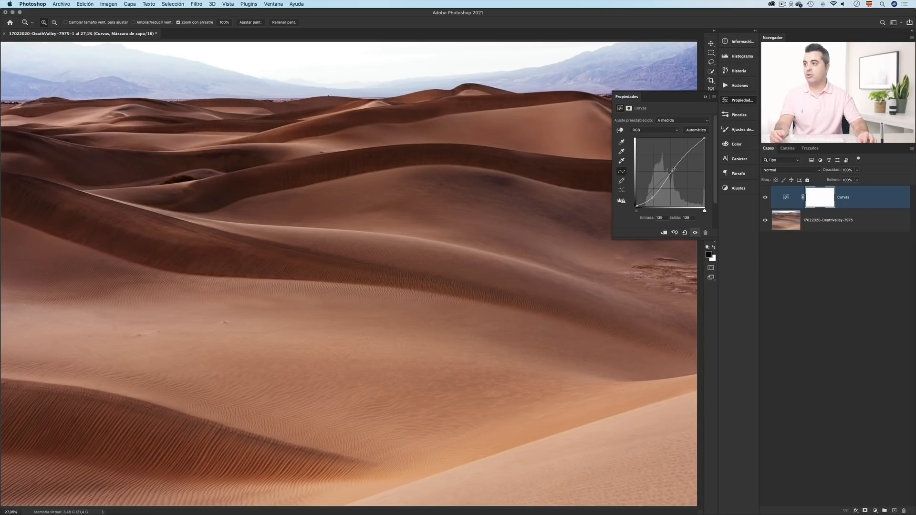
# Try raising the upper curve point to input 143, output 161 and to input 147, output 170, then reset Curvas.
pyautogui.moveTo(674, 168); pyautogui.dragTo(674, 164)
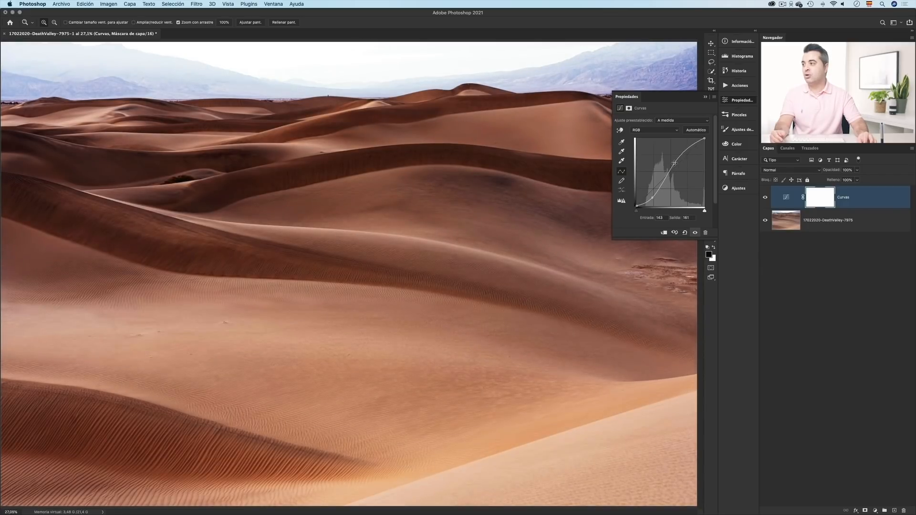
pyautogui.moveTo(674, 165); pyautogui.dragTo(675, 161)
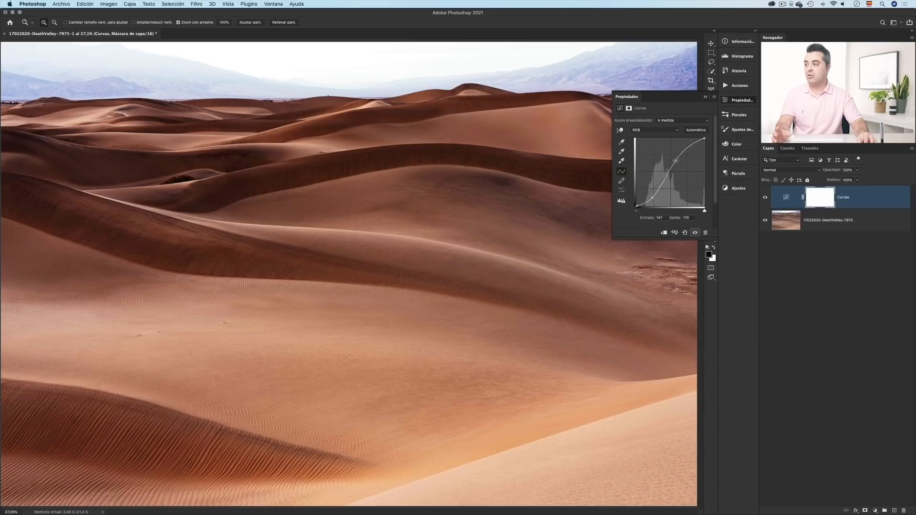
pyautogui.moveTo(676, 161); pyautogui.dragTo(676, 159)
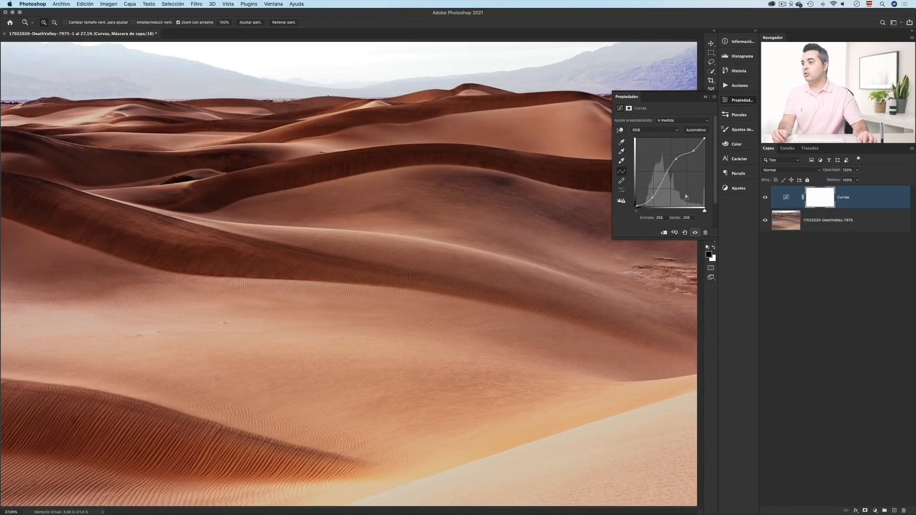
pyautogui.click(685, 234)
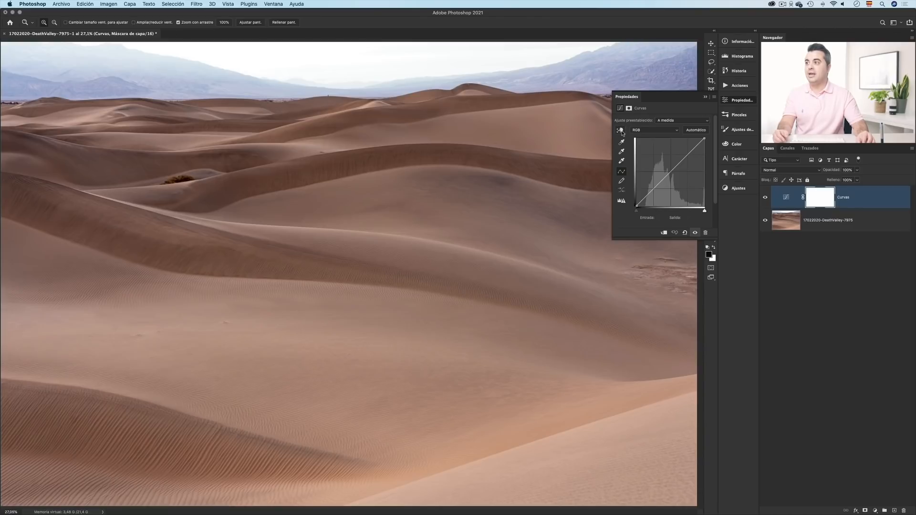
# Use the on-image adjustment tool to build an S-curve, lowering a shadow point from input 54 and raising a midtone point at input 135.
pyautogui.click(621, 131)
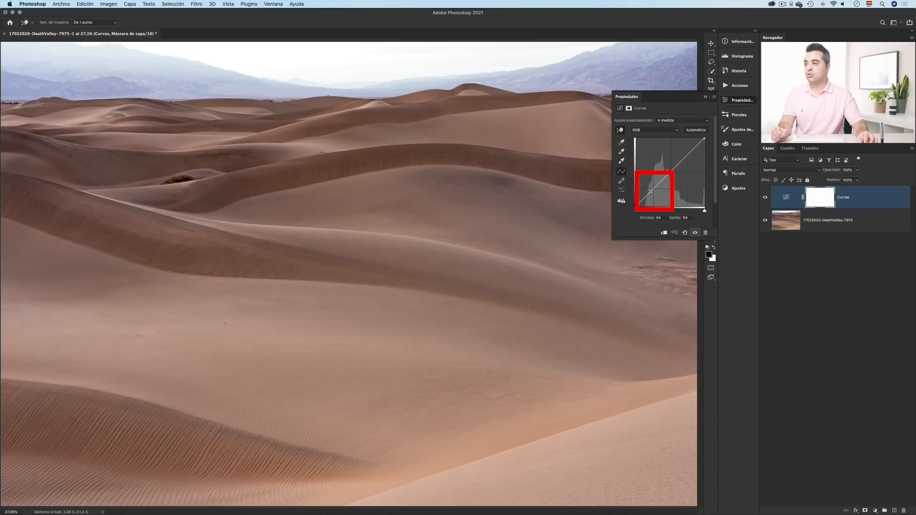
pyautogui.moveTo(651, 191)
pyautogui.mouseDown()
pyautogui.moveTo(652, 184)
pyautogui.moveTo(652, 199)
pyautogui.mouseUp()
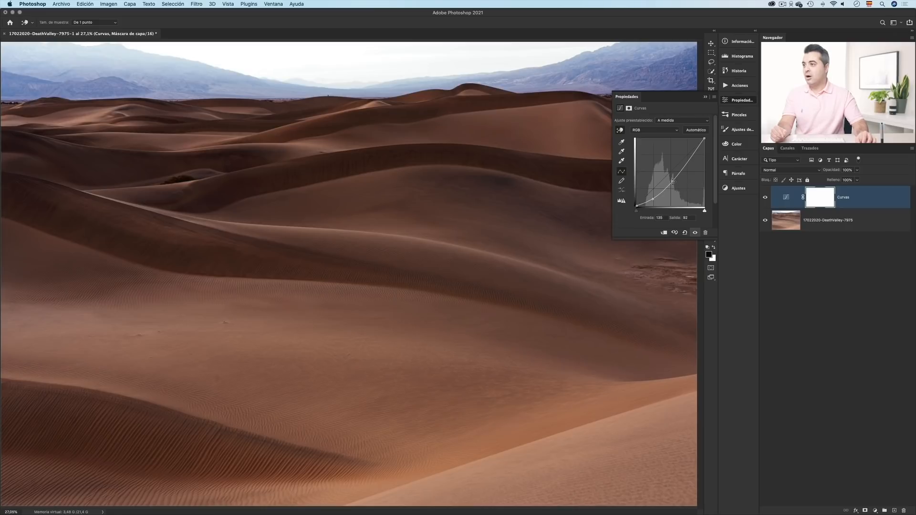
pyautogui.moveTo(672, 181); pyautogui.dragTo(672, 170)
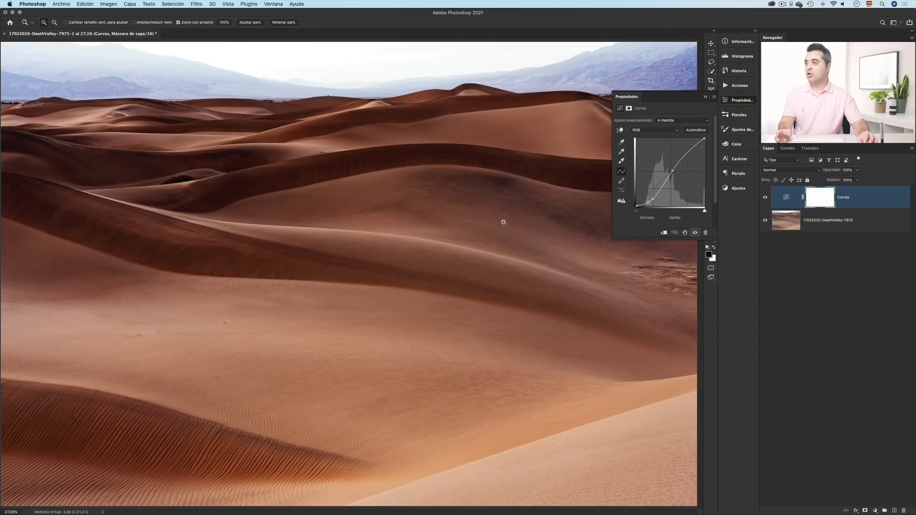
# Reset Curvas, try an S-curve with a shadow point at input 61, midtone anchor at 128 and highlight at input 193, output 218, and compare before/after.
pyautogui.click(685, 233)
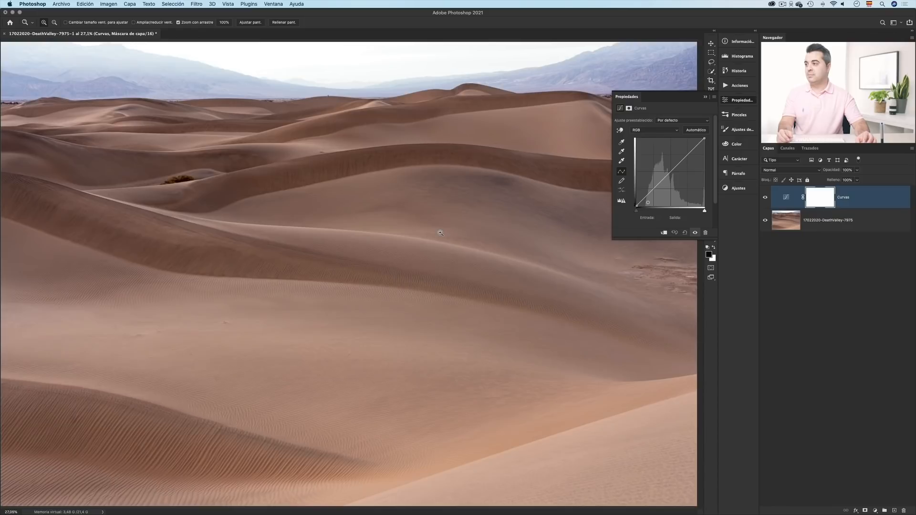
pyautogui.click(653, 189)
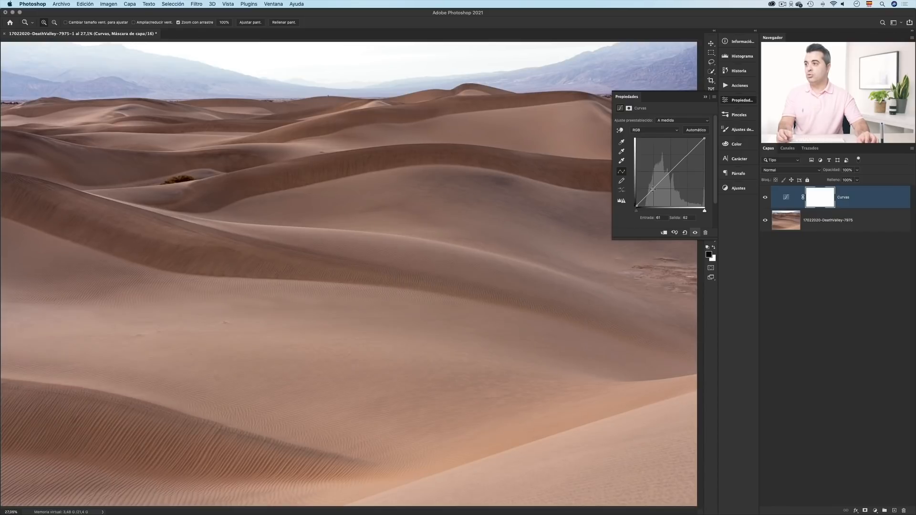
pyautogui.click(688, 155)
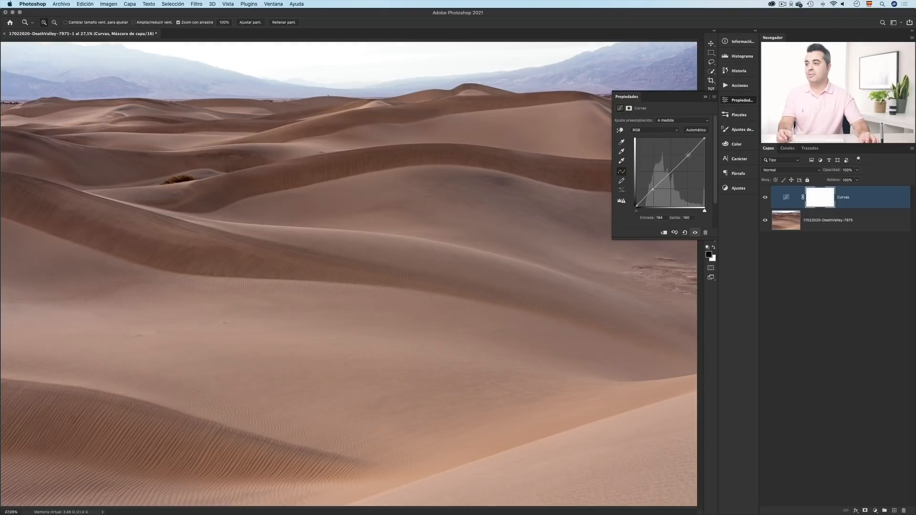
pyautogui.click(671, 172)
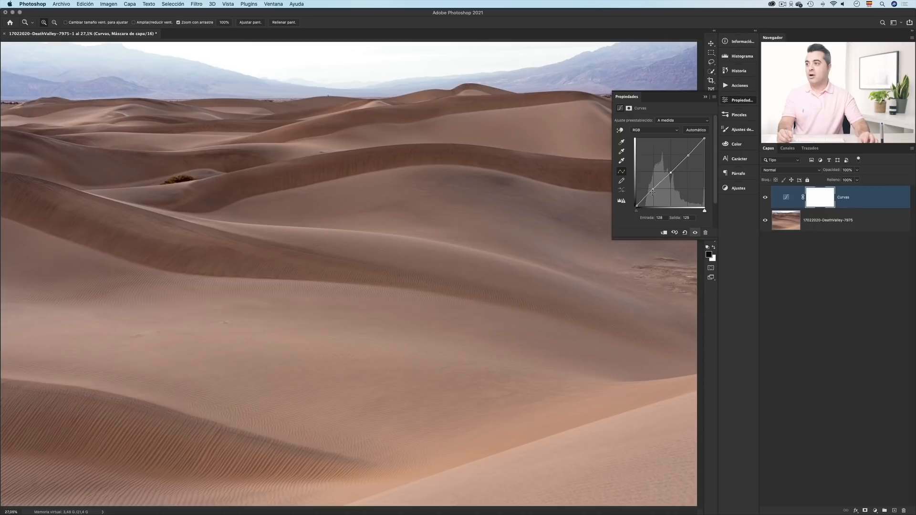
pyautogui.moveTo(653, 191); pyautogui.dragTo(653, 194)
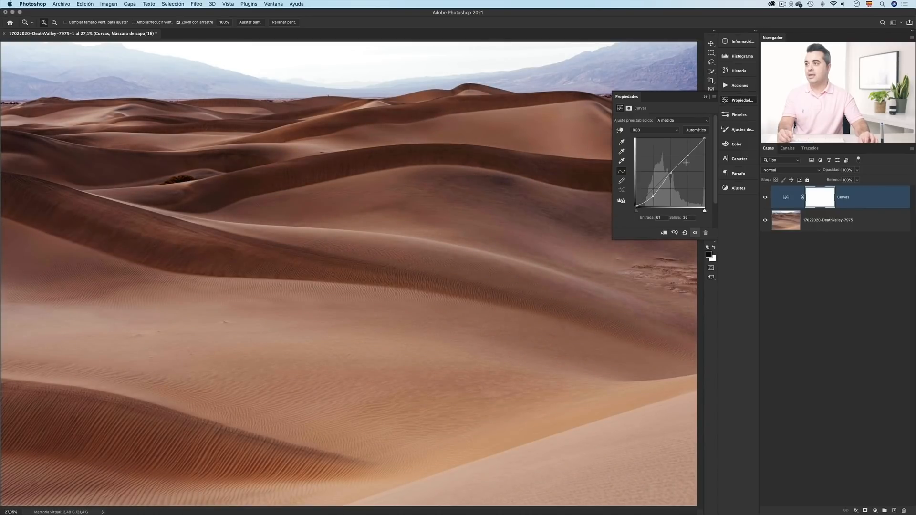
pyautogui.moveTo(688, 155); pyautogui.dragTo(688, 148)
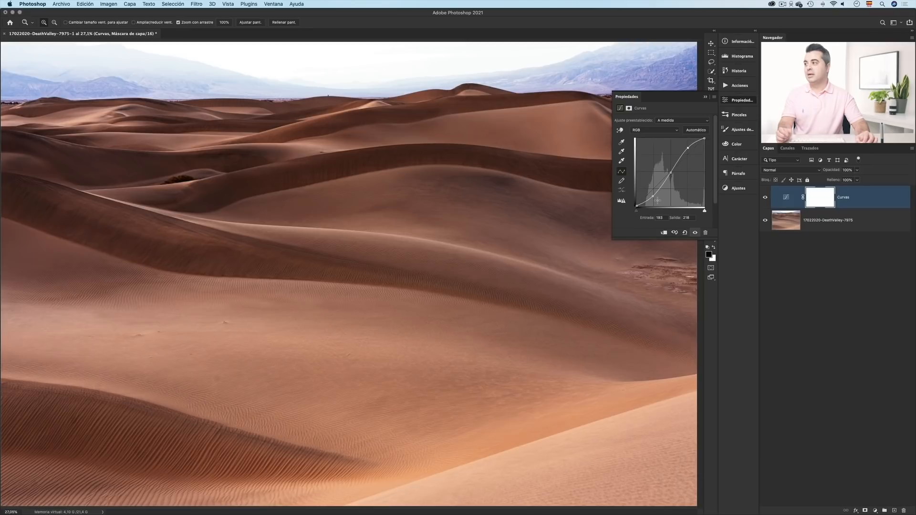
pyautogui.click(695, 233)
pyautogui.click(695, 233)
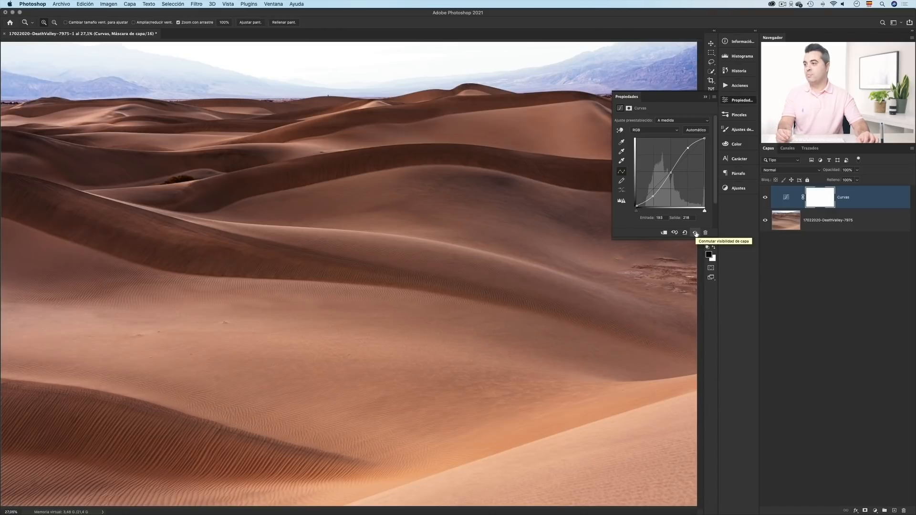
# Anchor the midtones at input 124, output 122, lower the dune shadow to output 42 with on-image adjustment, and remove the midtone anchor.
pyautogui.moveTo(671, 173)
pyautogui.mouseDown()
pyautogui.moveTo(677, 182)
pyautogui.moveTo(685, 148)
pyautogui.moveTo(679, 218)
pyautogui.moveTo(670, 173)
pyautogui.mouseUp()
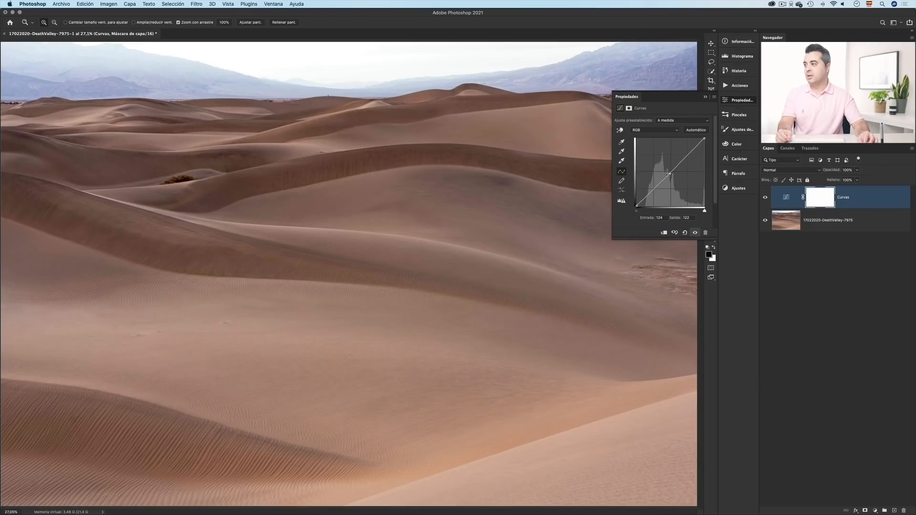
pyautogui.click(619, 130)
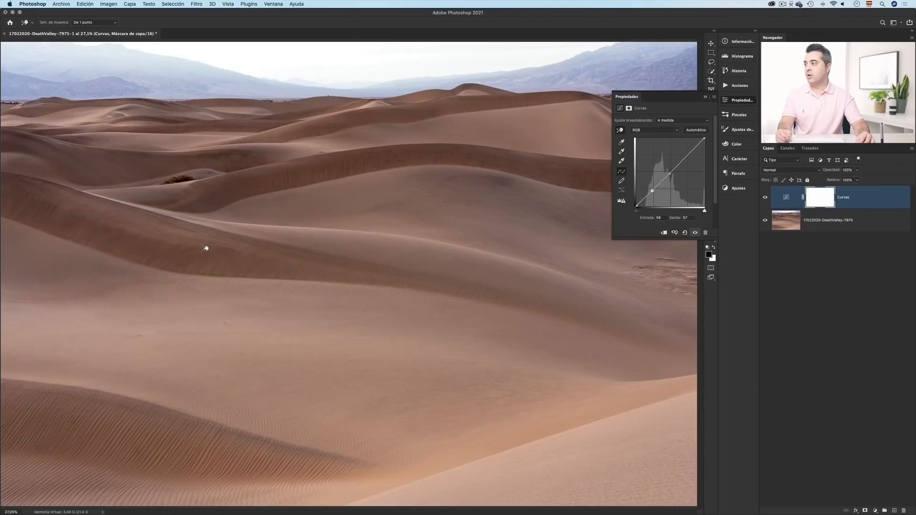
pyautogui.moveTo(205, 248)
pyautogui.mouseDown()
pyautogui.moveTo(206, 227)
pyautogui.moveTo(206, 258)
pyautogui.moveTo(210, 233)
pyautogui.moveTo(208, 262)
pyautogui.moveTo(215, 234)
pyautogui.moveTo(217, 258)
pyautogui.mouseUp()
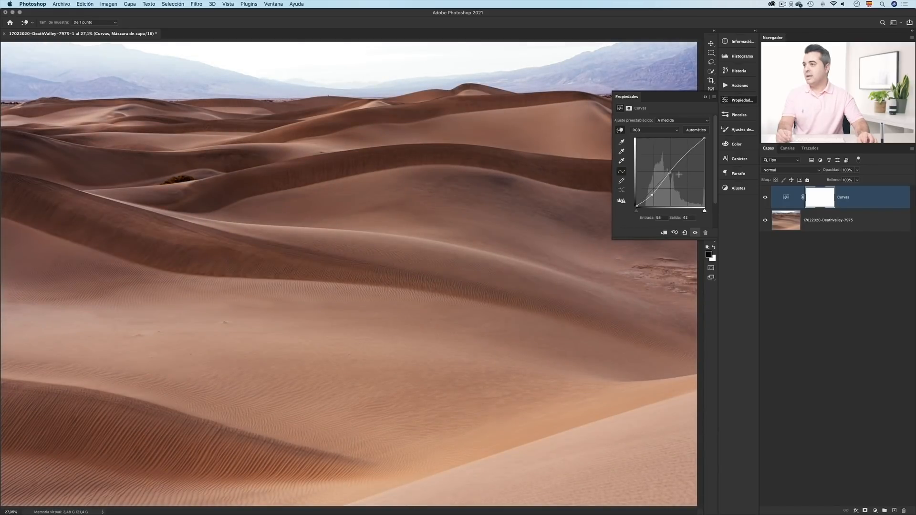
pyautogui.moveTo(670, 173); pyautogui.dragTo(618, 217)
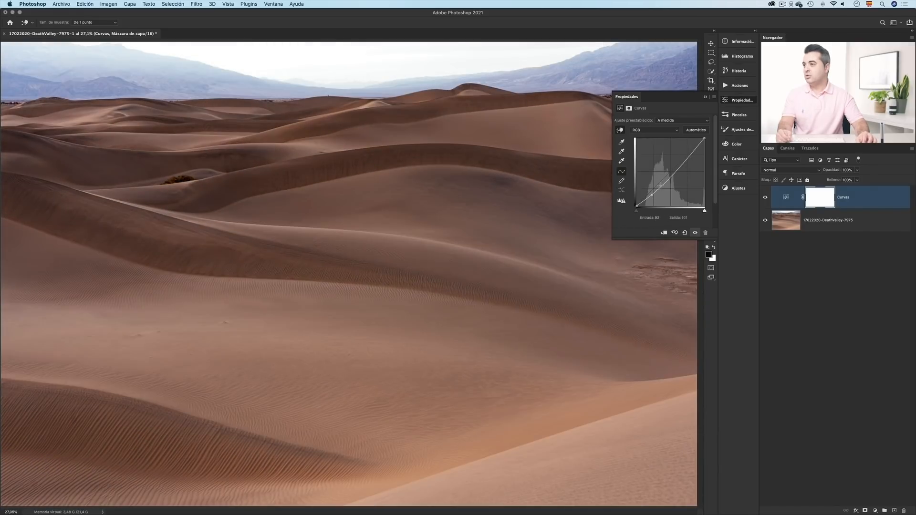
# Reshape the curve by lowering the shadow point to output 29 and trying points at input 134, output 89 and input 117, output 117.
pyautogui.click(651, 197)
pyautogui.moveTo(652, 195); pyautogui.dragTo(652, 199)
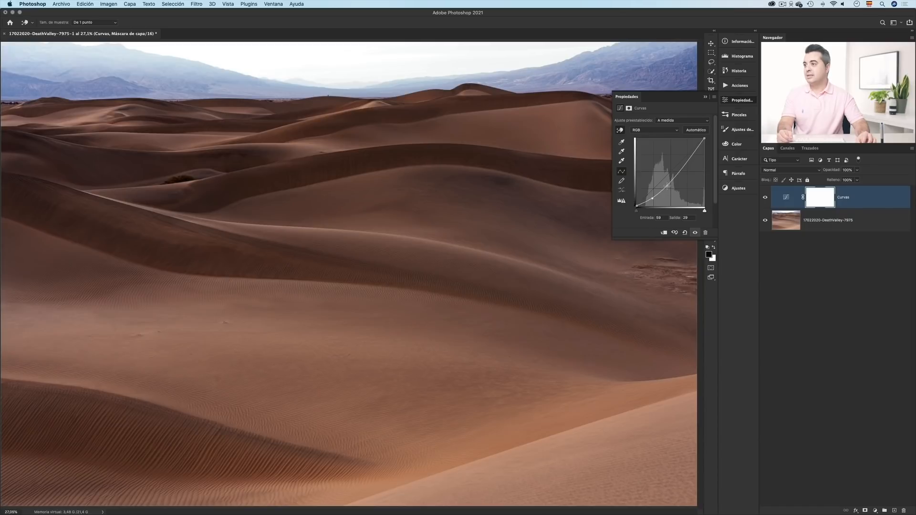
pyautogui.moveTo(672, 181); pyautogui.dragTo(677, 179)
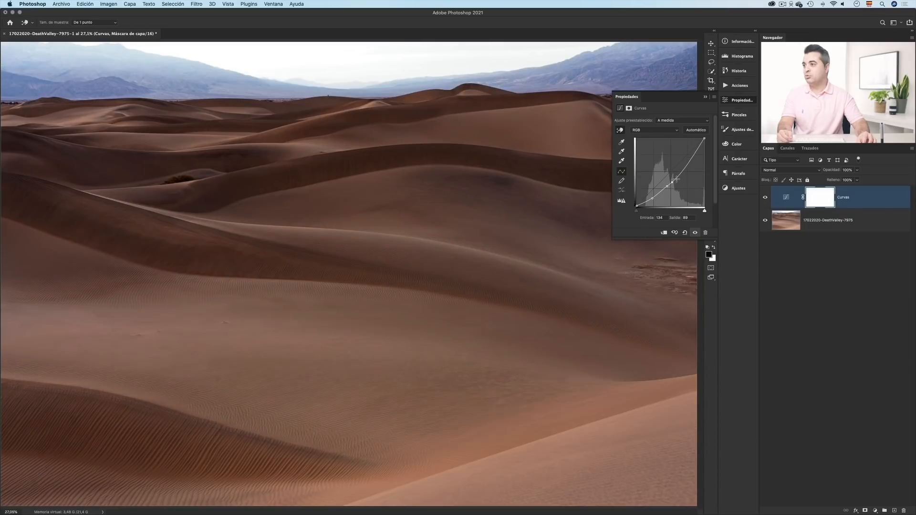
pyautogui.moveTo(667, 186); pyautogui.dragTo(675, 167)
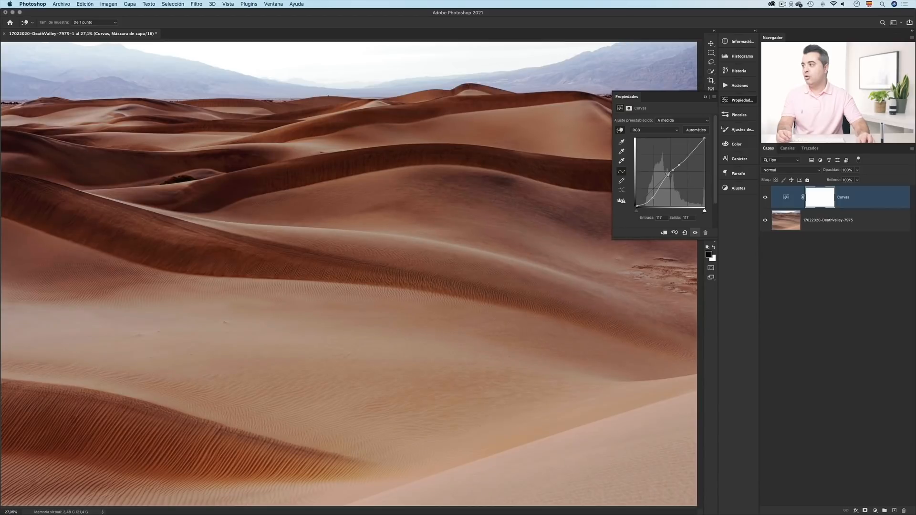
pyautogui.moveTo(652, 200); pyautogui.dragTo(653, 198)
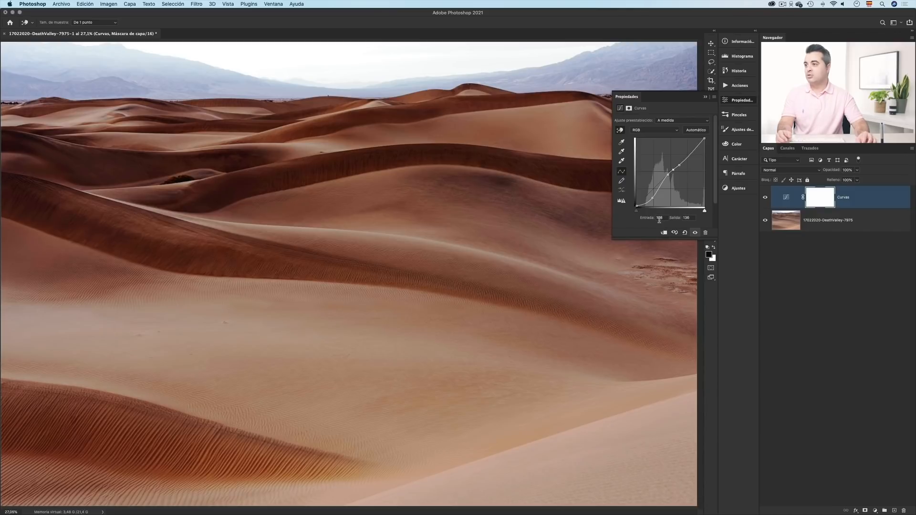
# Fine-tune the curve with output 138 for the midtone point, output 161 for input 161, and a shadow point at input 64, output 37.
pyautogui.doubleClick(685, 218)
pyautogui.write('138')
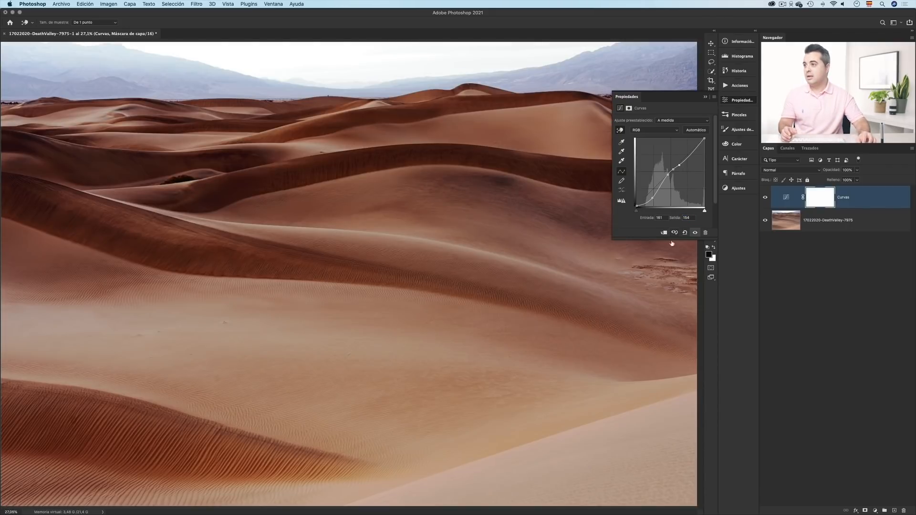
pyautogui.doubleClick(687, 217)
pyautogui.write('161')
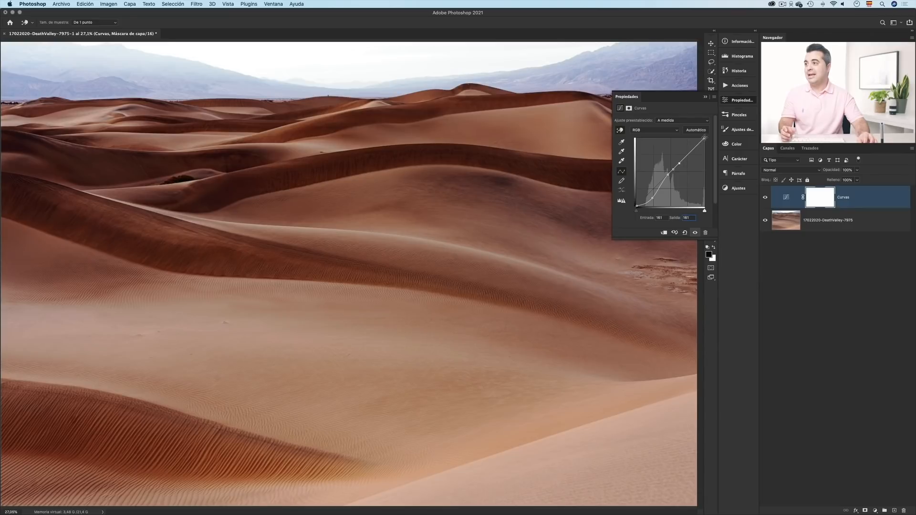
pyautogui.click(653, 198)
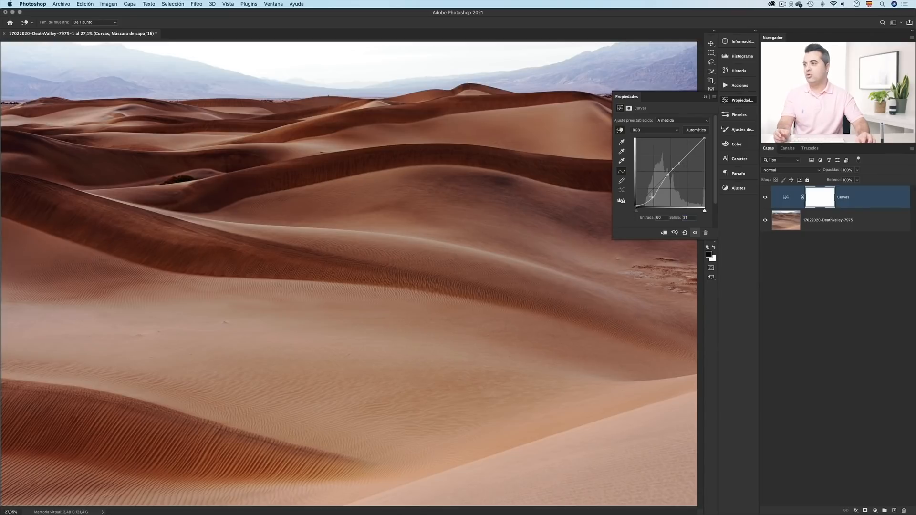
pyautogui.moveTo(653, 198); pyautogui.dragTo(654, 196)
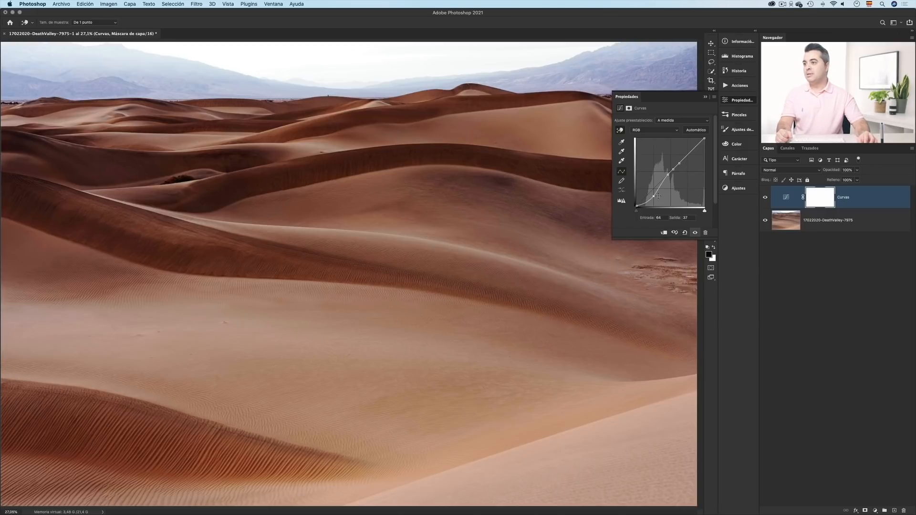
# Paint black with the Brush on the Curvas layer mask over the pale foreground dune to hide the curve there, and switch the foreground to white.
pyautogui.click(809, 197)
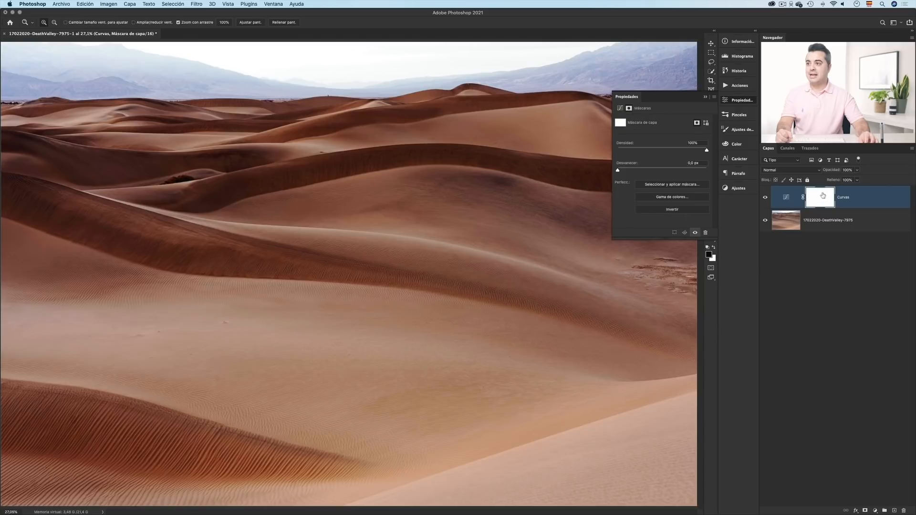
pyautogui.click(705, 97)
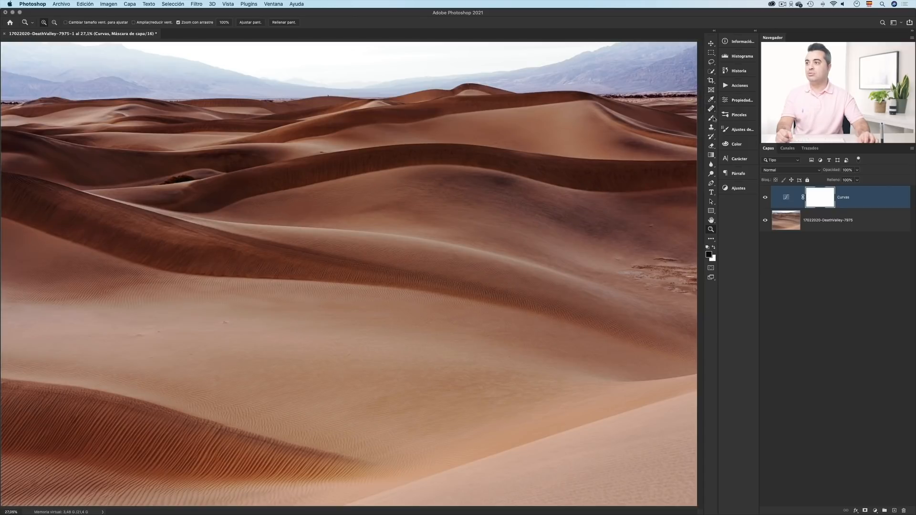
pyautogui.click(711, 119)
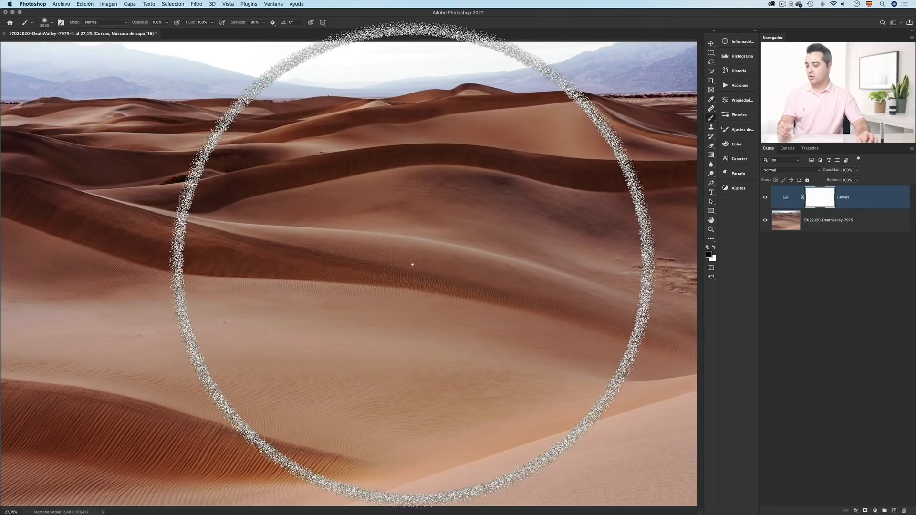
pyautogui.moveTo(411, 281); pyautogui.dragTo(246, 266)
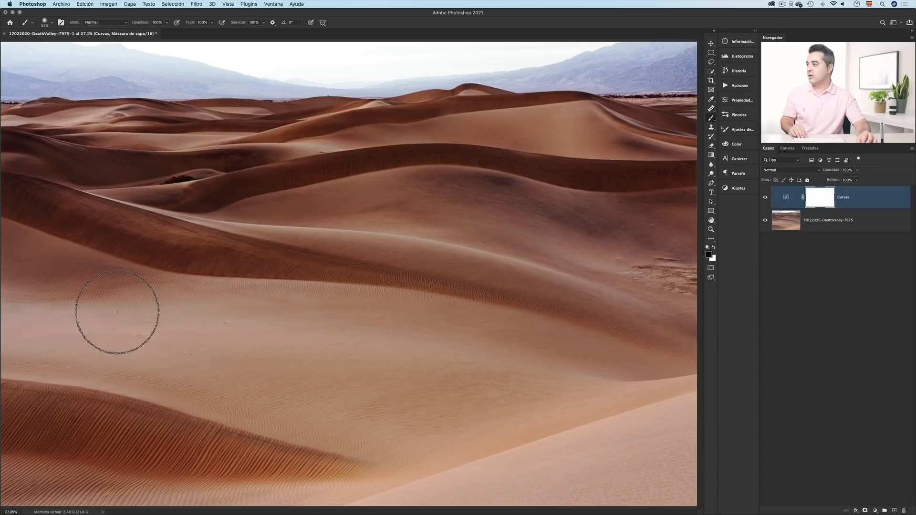
pyautogui.moveTo(77, 301)
pyautogui.mouseDown()
pyautogui.moveTo(28, 270)
pyautogui.moveTo(177, 321)
pyautogui.moveTo(45, 293)
pyautogui.mouseUp()
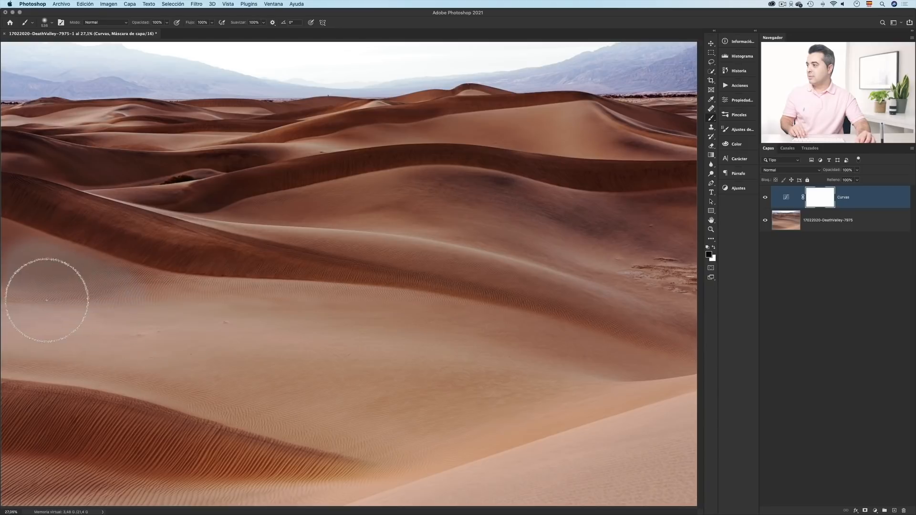
pyautogui.moveTo(206, 337)
pyautogui.mouseDown()
pyautogui.moveTo(550, 336)
pyautogui.moveTo(276, 386)
pyautogui.mouseUp()
pyautogui.moveTo(54, 258)
pyautogui.mouseDown()
pyautogui.moveTo(35, 248)
pyautogui.moveTo(78, 280)
pyautogui.mouseUp()
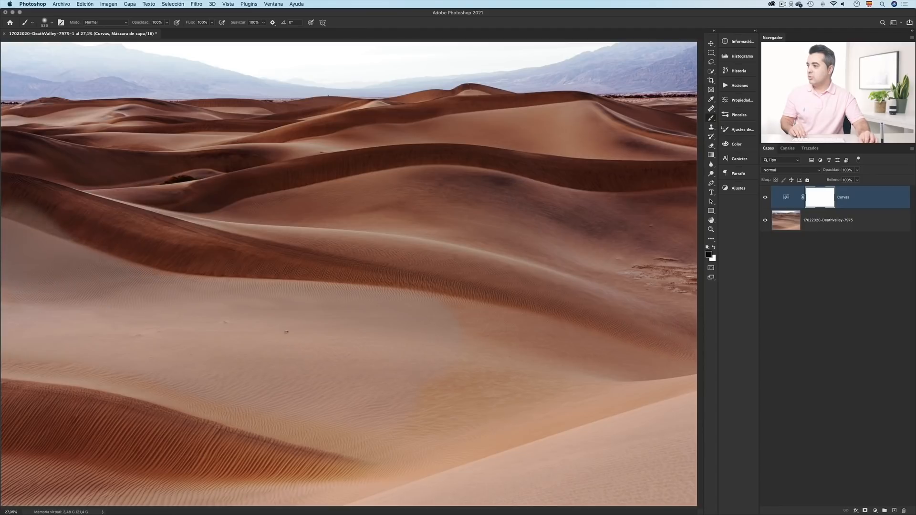
pyautogui.moveTo(473, 328)
pyautogui.mouseDown()
pyautogui.moveTo(525, 315)
pyautogui.moveTo(556, 334)
pyautogui.mouseUp()
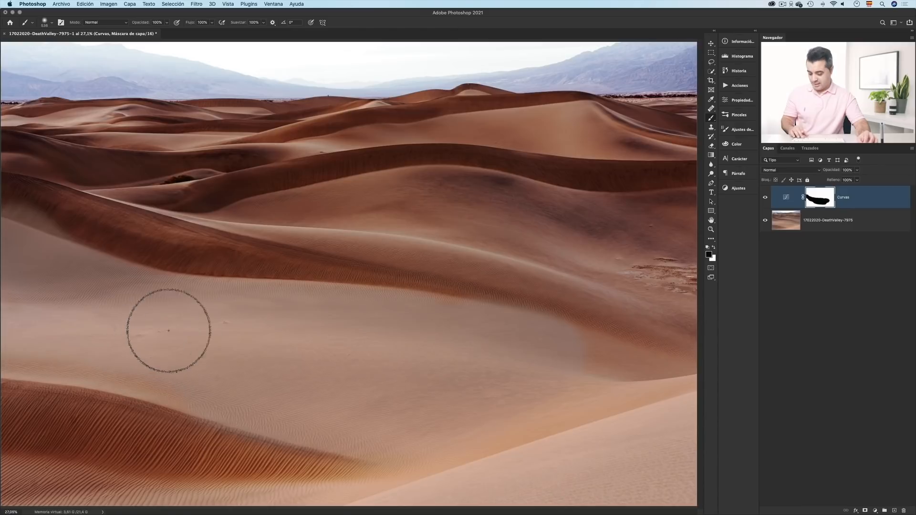
pyautogui.press('x')
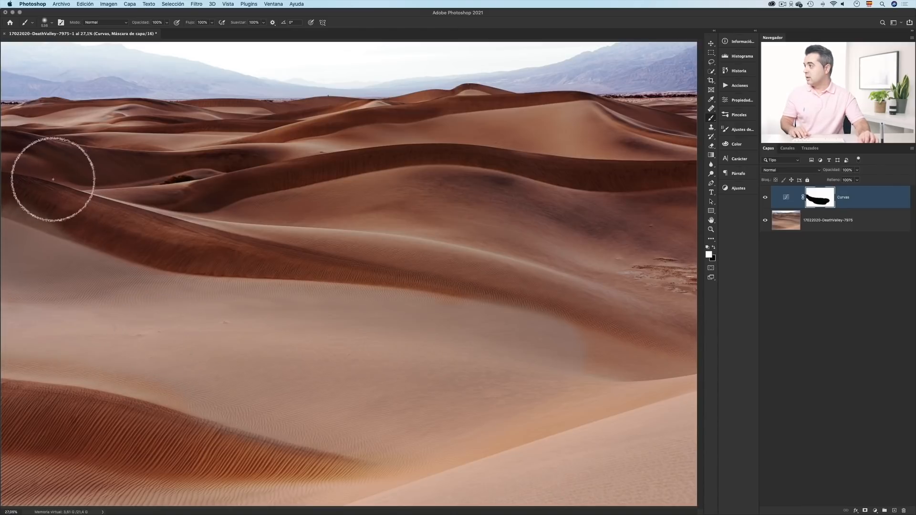
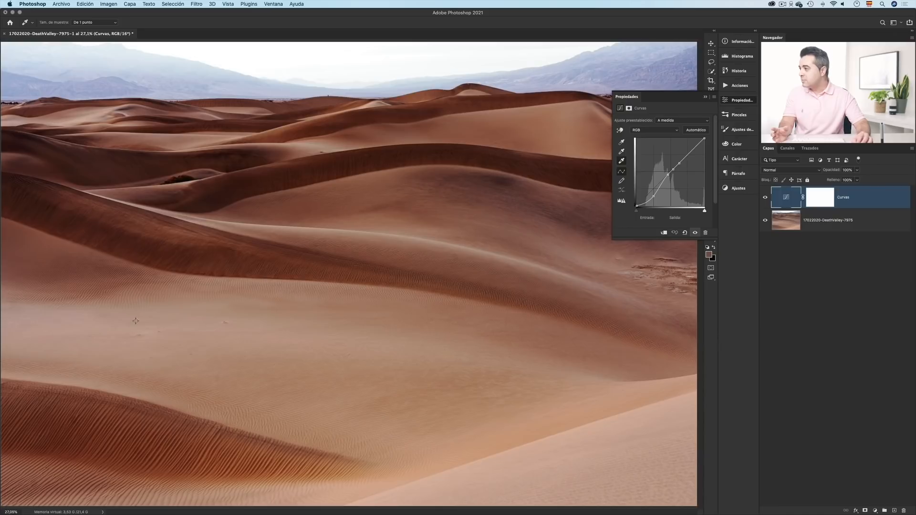
# Try the white-point and gray-point eyedroppers of Curvas on the sand, undoing each sample, and reset the curve to its default.
pyautogui.click(59, 331)
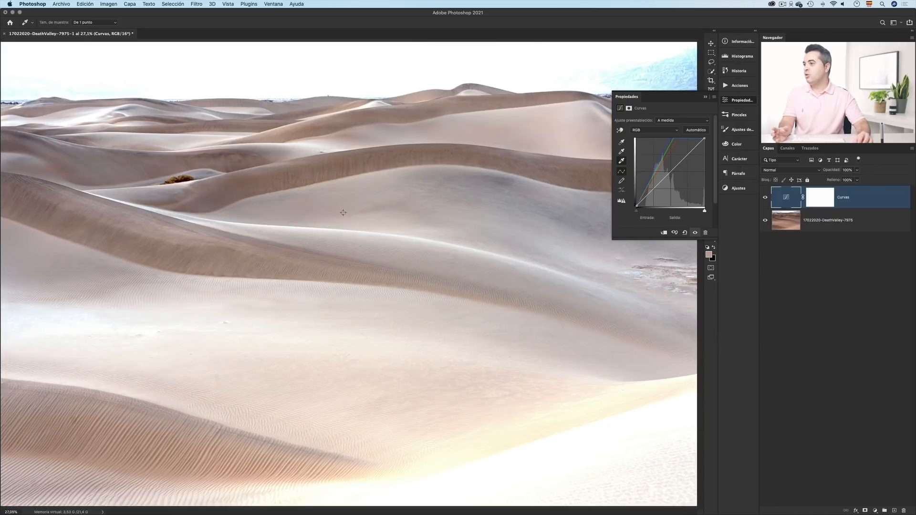
pyautogui.click(676, 235)
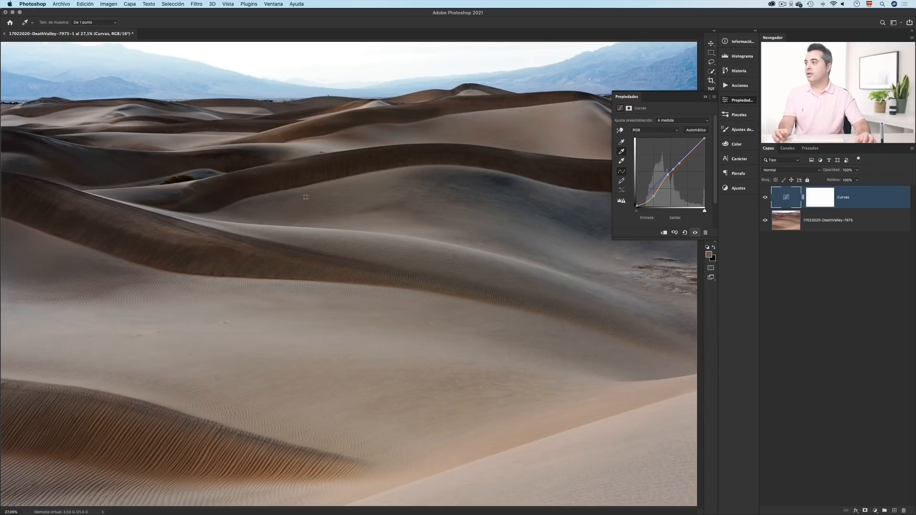
pyautogui.click(680, 235)
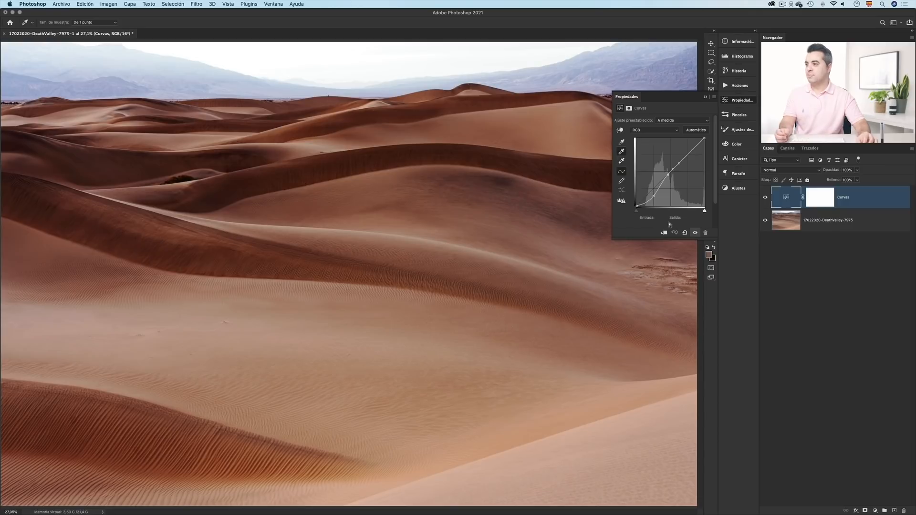
pyautogui.click(685, 233)
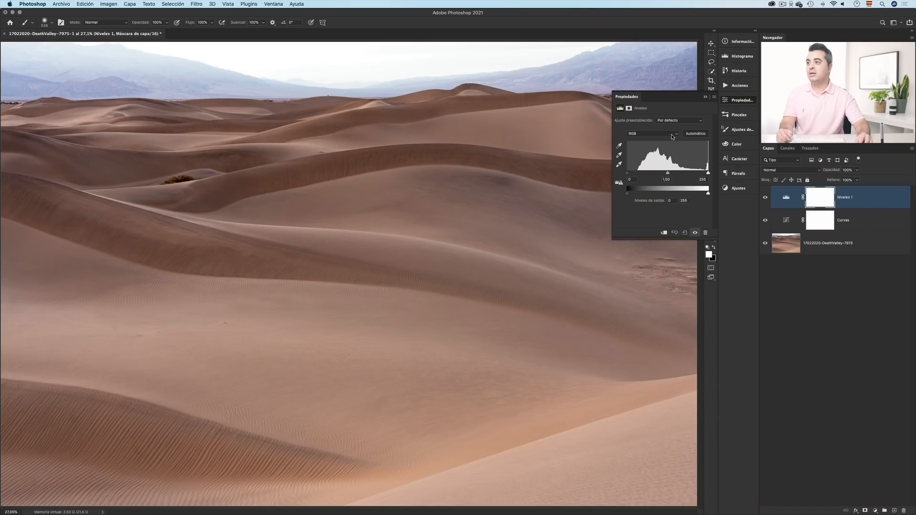
# Set the midtone input level of the Rojo channel to 0,57 in the Niveles 1 adjustment layer.
pyautogui.click(672, 136)
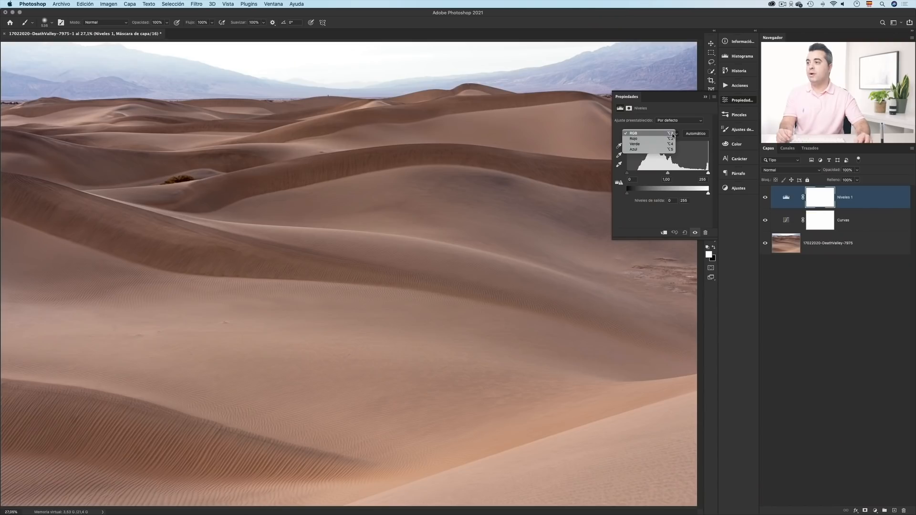
pyautogui.click(640, 139)
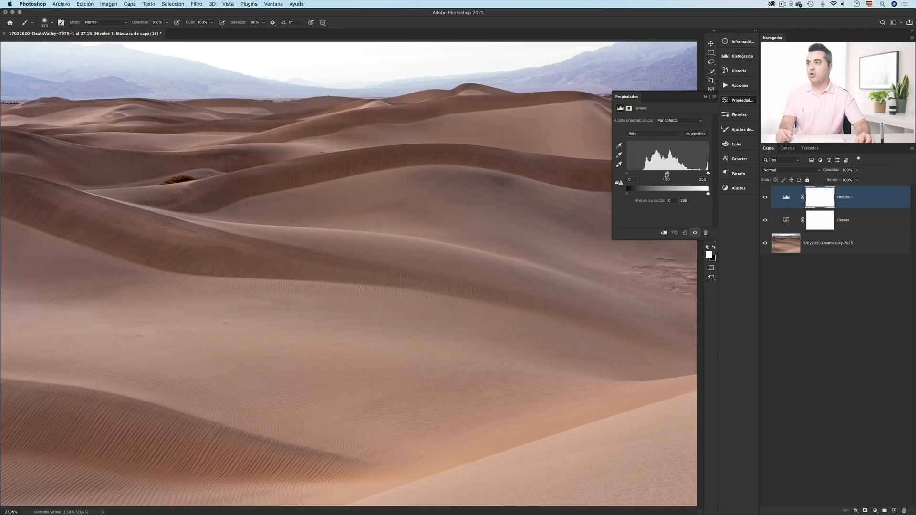
pyautogui.moveTo(668, 176)
pyautogui.mouseDown()
pyautogui.moveTo(654, 176)
pyautogui.moveTo(682, 176)
pyautogui.moveTo(651, 175)
pyautogui.moveTo(681, 174)
pyautogui.mouseUp()
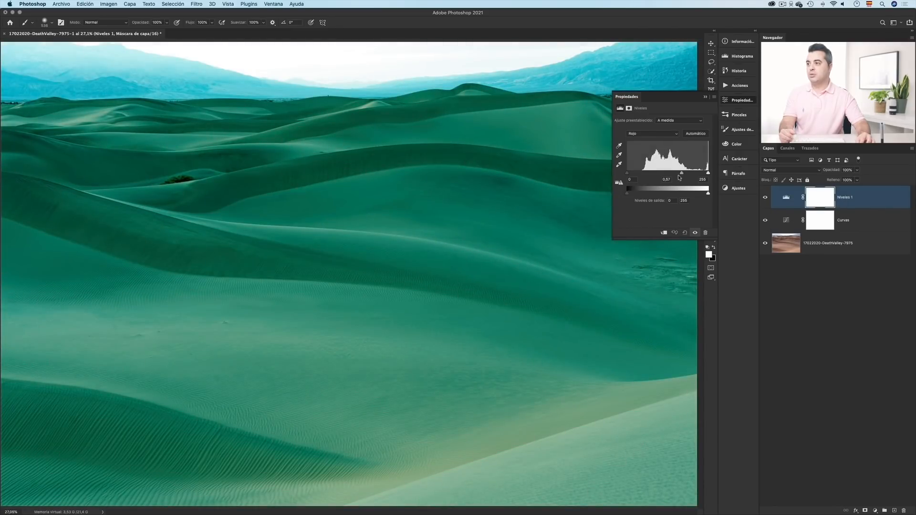
# Set the Rojo channel's midtone input level back to 1 in the Niveles 1 adjustment layer.
pyautogui.click(670, 179)
pyautogui.write('1')
pyautogui.press('Tab')
# Try a midtone input level of 0,71 on the Verde channel of Niveles 1 and return it to 1.
pyautogui.click(653, 135)
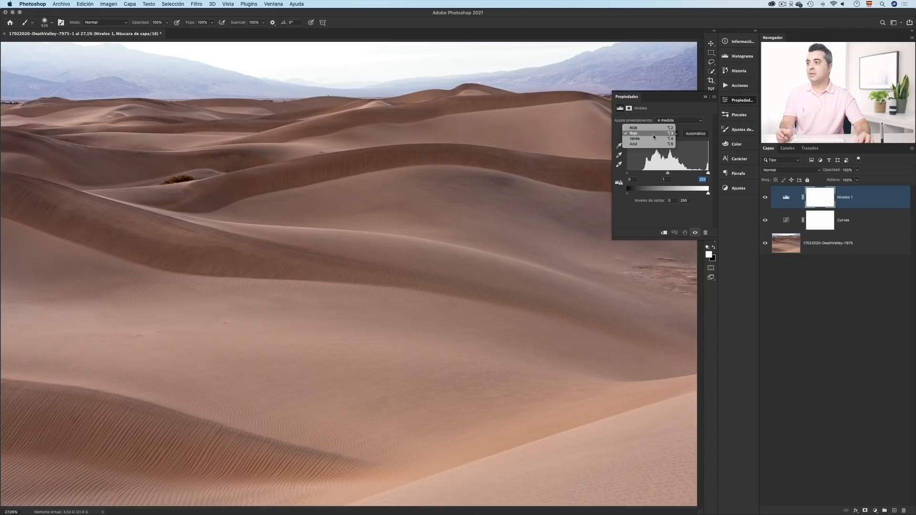
pyautogui.click(649, 139)
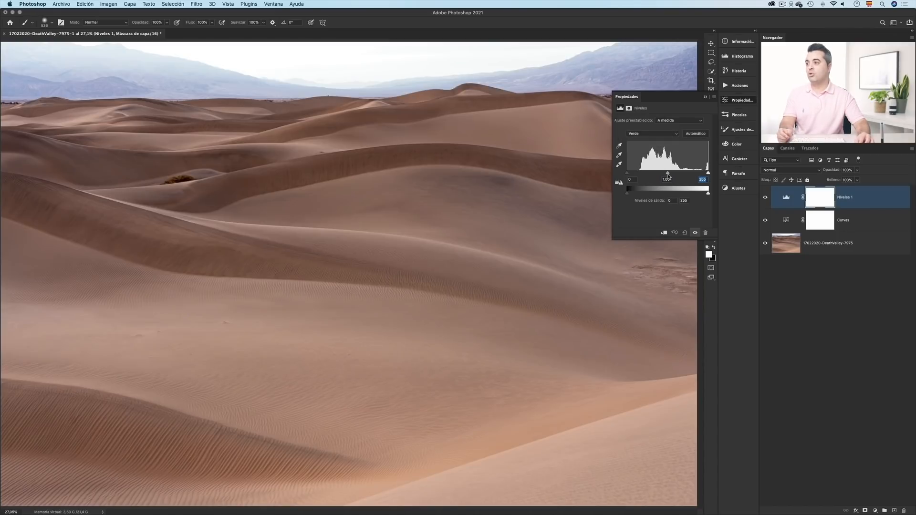
pyautogui.moveTo(666, 175)
pyautogui.mouseDown()
pyautogui.moveTo(650, 175)
pyautogui.moveTo(677, 174)
pyautogui.mouseUp()
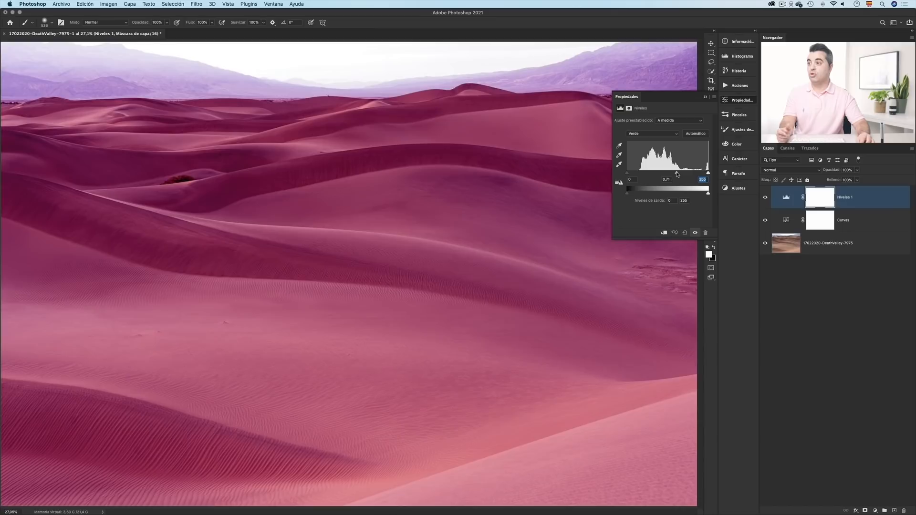
pyautogui.click(668, 180)
pyautogui.write('1')
# Try darkening the Azul channel's midtones in Niveles 1, restore their input level to 1, and close the adjustment's properties.
pyautogui.click(661, 134)
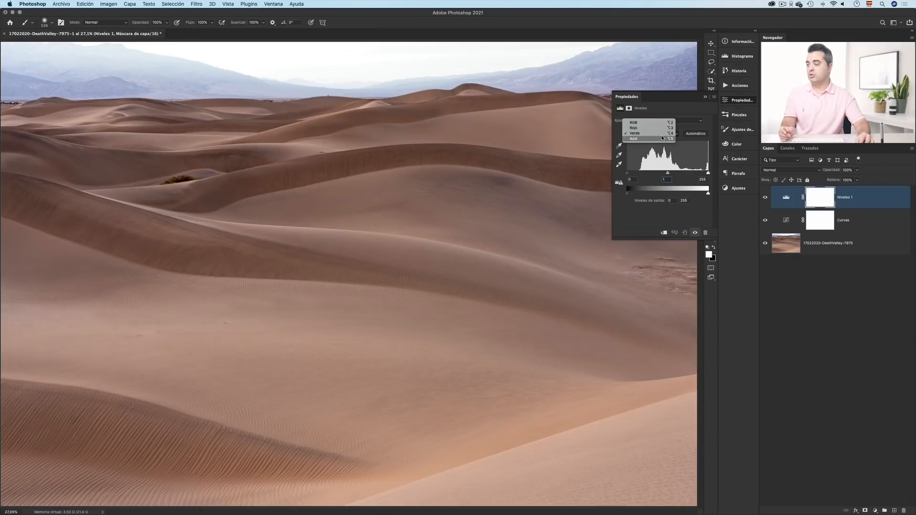
pyautogui.click(658, 139)
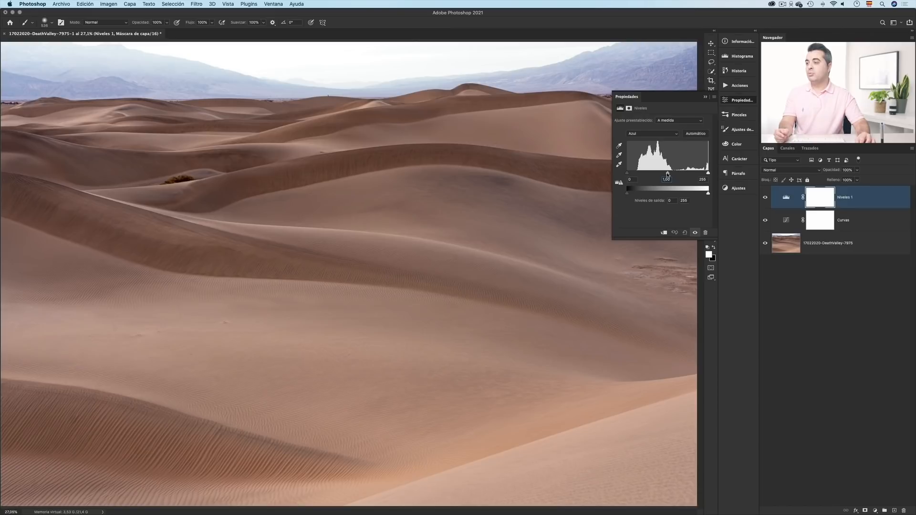
pyautogui.moveTo(667, 174)
pyautogui.mouseDown()
pyautogui.moveTo(655, 175)
pyautogui.moveTo(684, 174)
pyautogui.mouseUp()
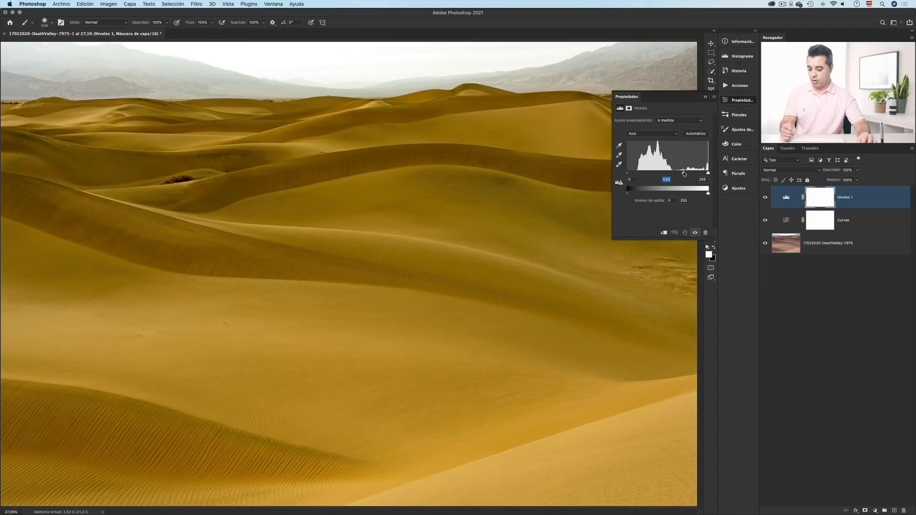
pyautogui.write('1')
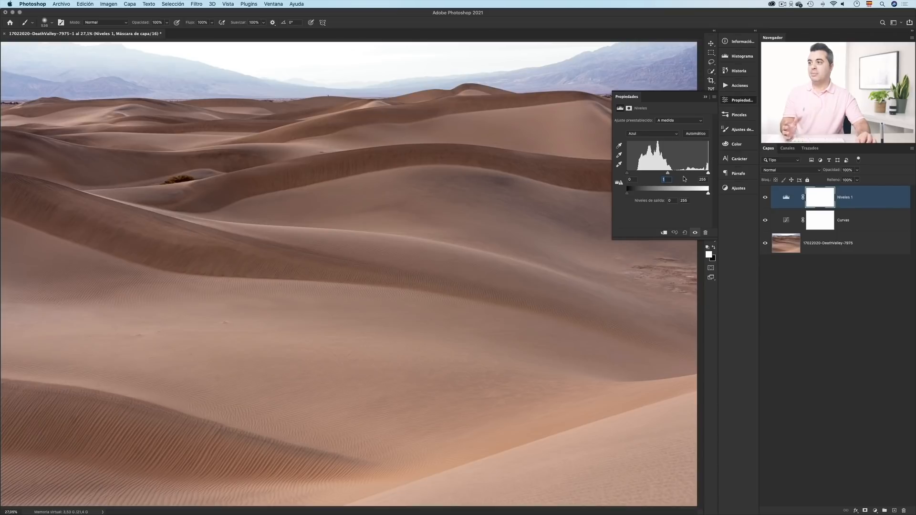
pyautogui.click(705, 98)
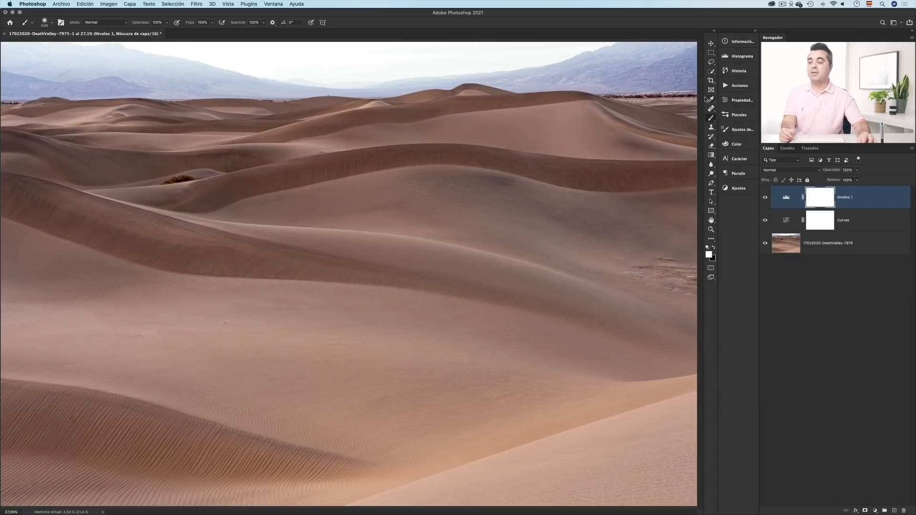
# Open the Curvas adjustment and try lowering, then raising, the midtone point of the Rojo channel's curve.
pyautogui.click(786, 224)
pyautogui.click(786, 225)
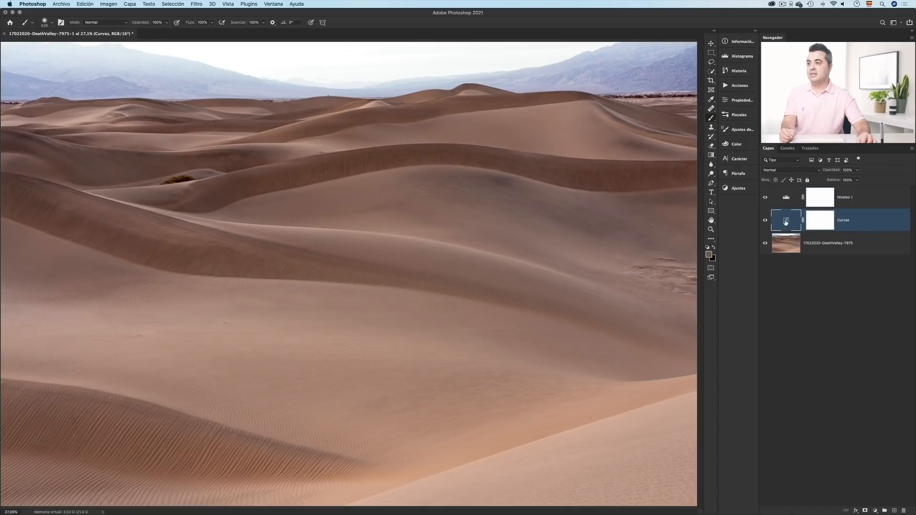
pyautogui.doubleClick(787, 223)
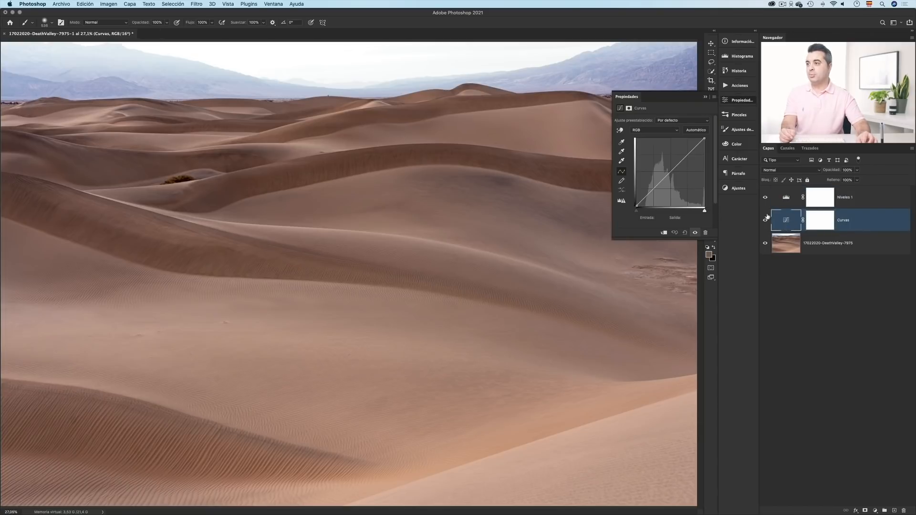
pyautogui.click(673, 132)
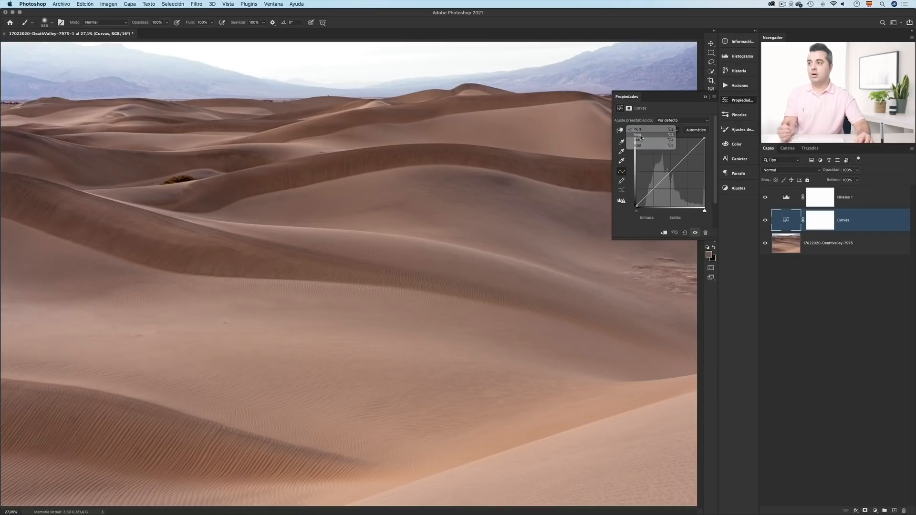
pyautogui.click(641, 135)
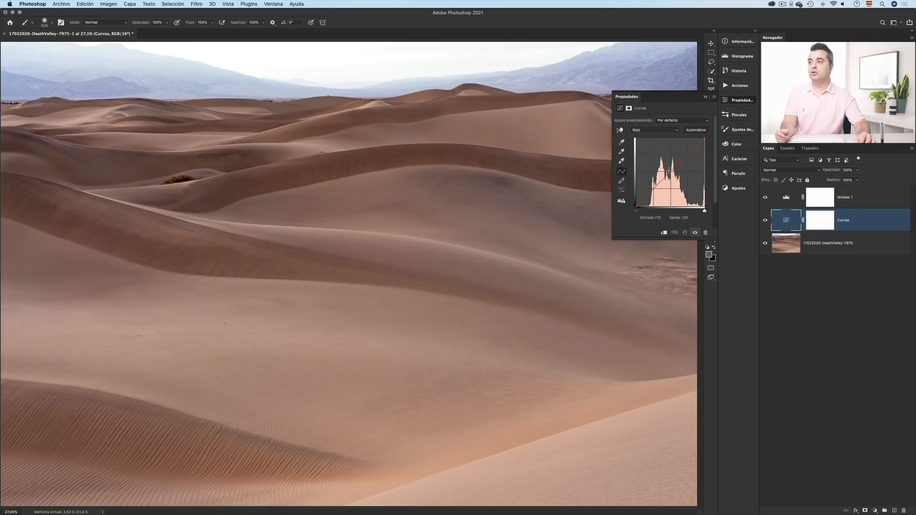
pyautogui.moveTo(670, 173); pyautogui.dragTo(671, 195)
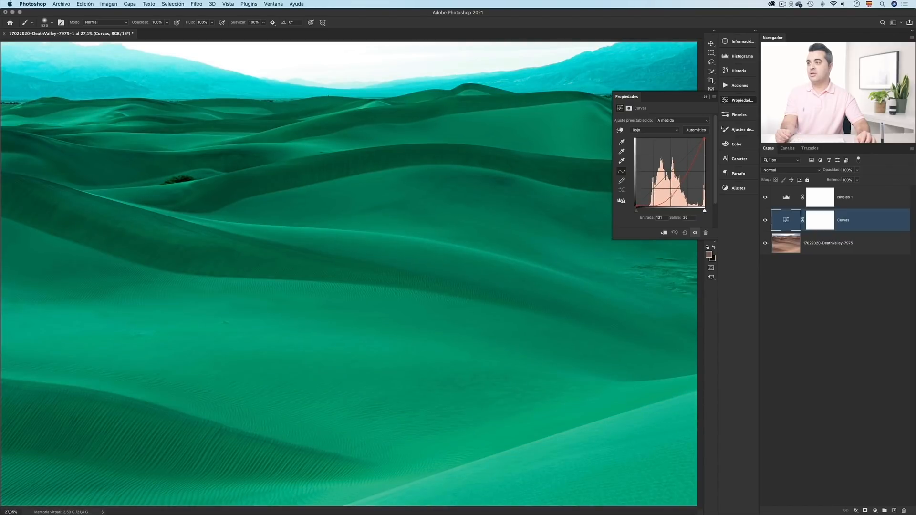
pyautogui.moveTo(671, 196); pyautogui.dragTo(670, 172)
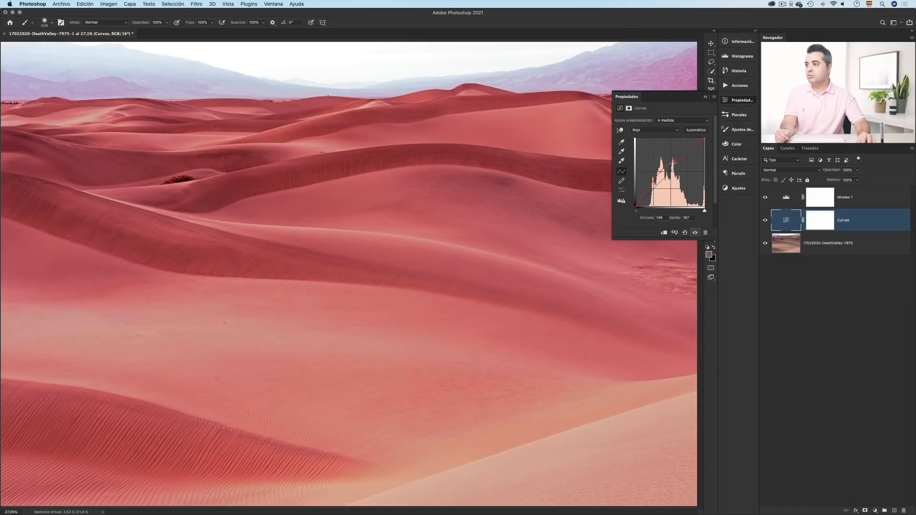
# Bring the Rojo midtones back near the diagonal, try a shadow point at input 62, output 26, and reset the curve.
pyautogui.moveTo(673, 163); pyautogui.dragTo(675, 166)
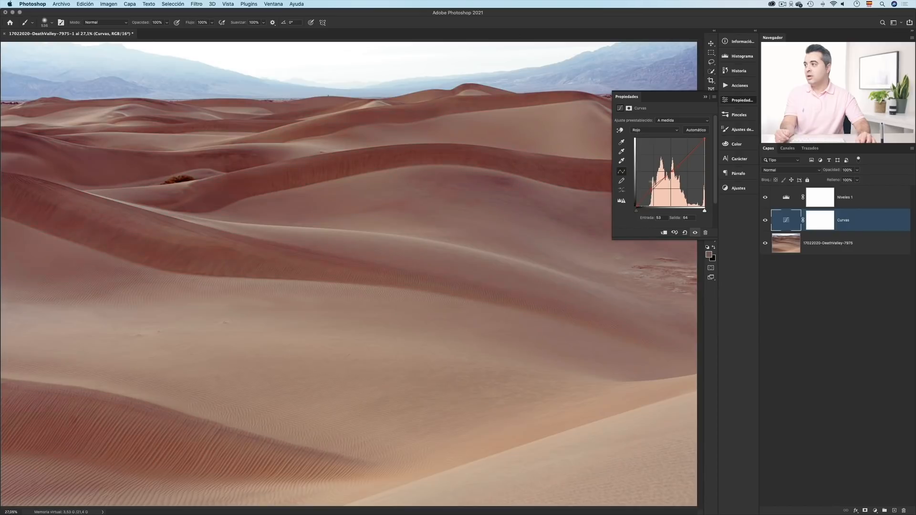
pyautogui.moveTo(651, 198)
pyautogui.mouseDown()
pyautogui.moveTo(654, 170)
pyautogui.moveTo(652, 200)
pyautogui.mouseUp()
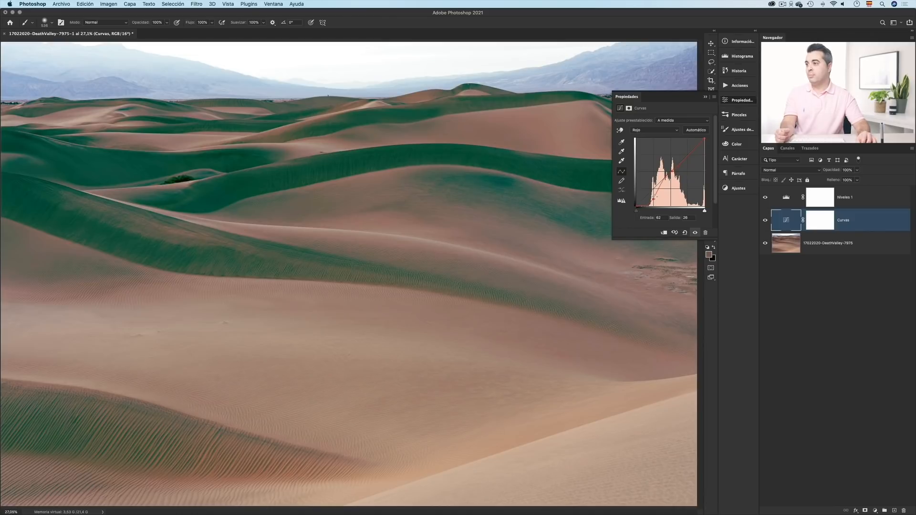
pyautogui.click(684, 233)
# Add a shadow point at input 59 on the Azul channel's curve and raise it to tint the shadows blue.
pyautogui.click(662, 131)
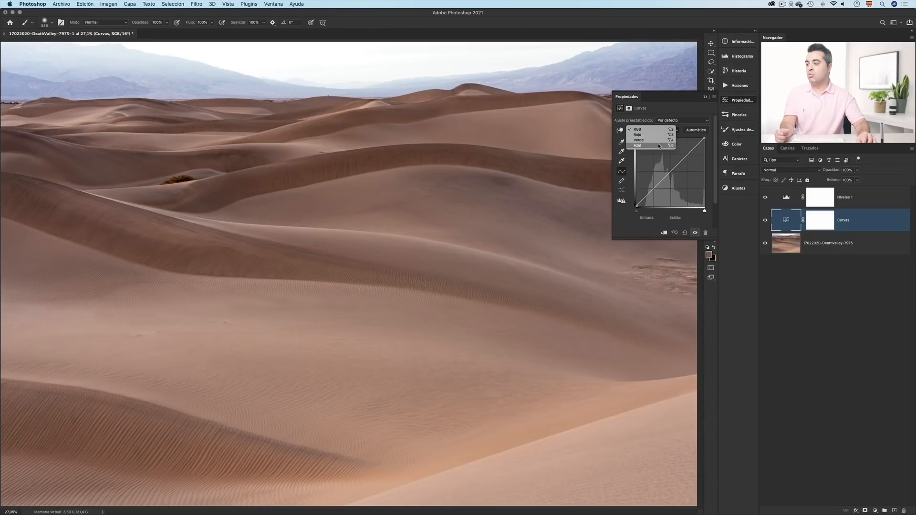
pyautogui.click(659, 146)
pyautogui.click(653, 189)
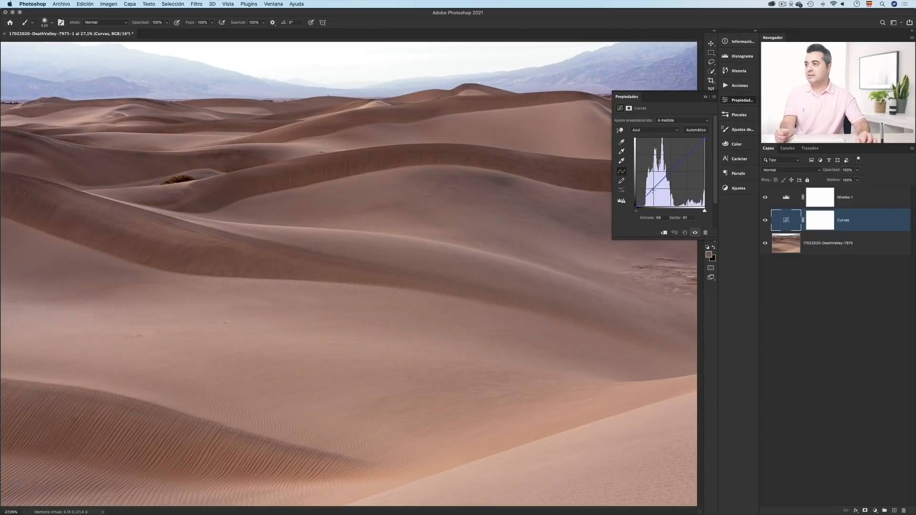
pyautogui.moveTo(652, 185); pyautogui.dragTo(652, 182)
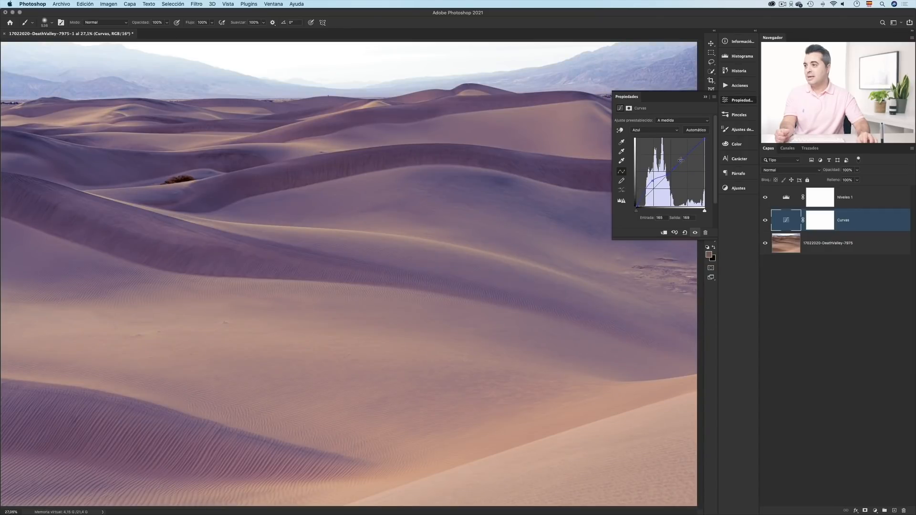
# Anchor the Azul curve on the diagonal with output 165 for the highlight point, output 141 for the midtone point, and output 114 for input 114.
pyautogui.doubleClick(689, 219)
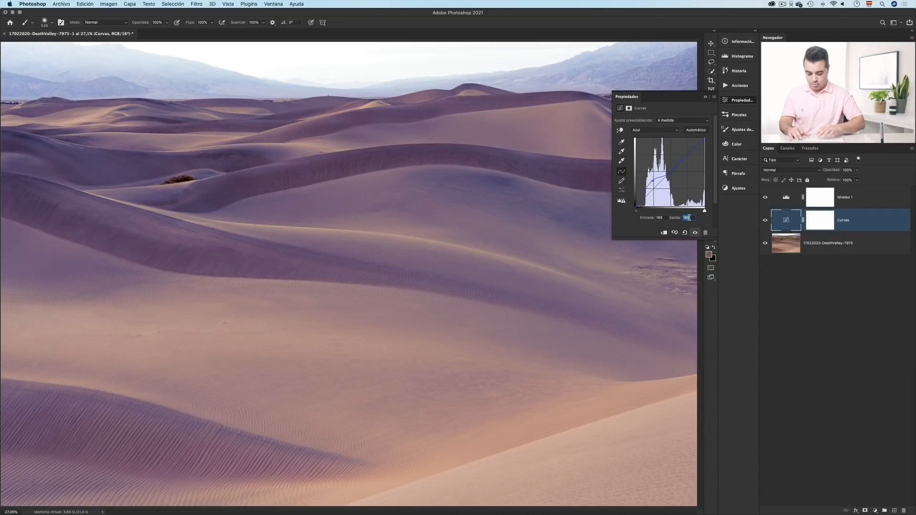
pyautogui.write('165')
pyautogui.click(674, 169)
pyautogui.doubleClick(688, 218)
pyautogui.write('141')
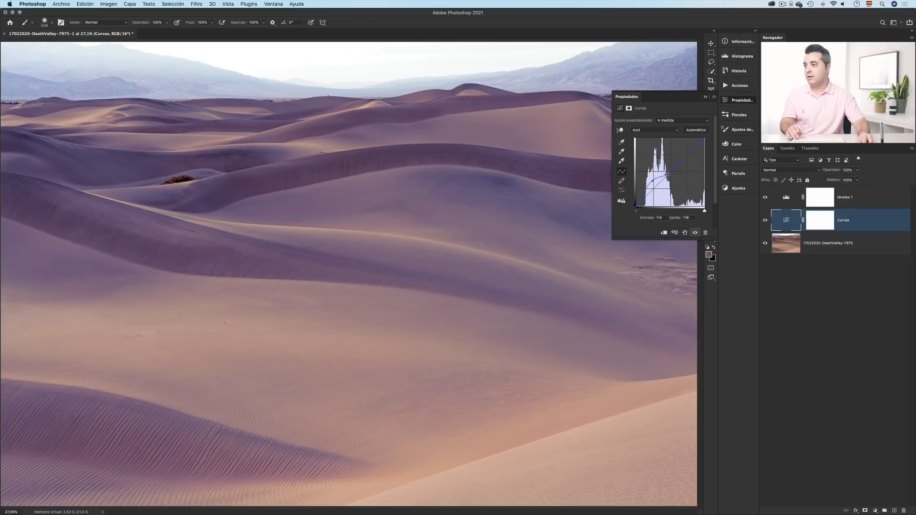
pyautogui.doubleClick(691, 219)
pyautogui.write('114')
pyautogui.press('Tab')
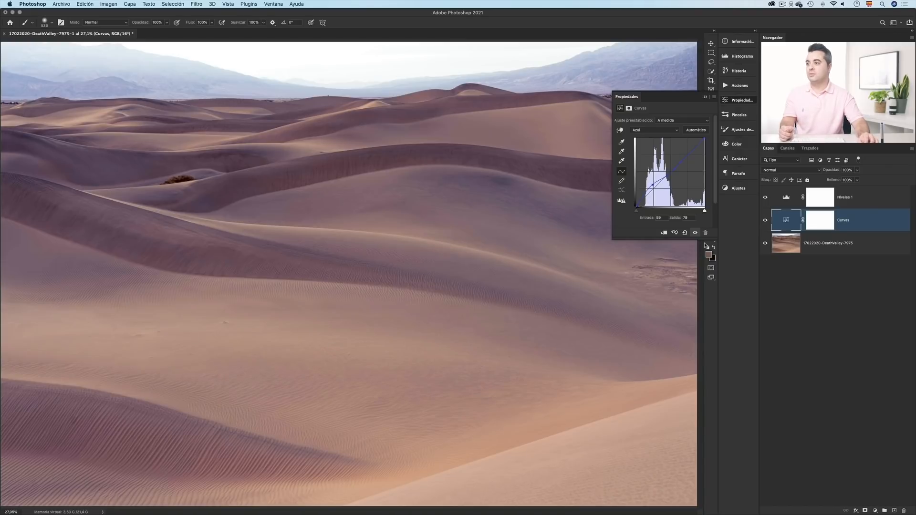
# Toggle the Curvas adjustment's visibility off and on twice to compare the dunes before and after the blue shadow tint.
pyautogui.click(695, 233)
pyautogui.click(695, 233)
pyautogui.click(694, 233)
pyautogui.click(694, 233)
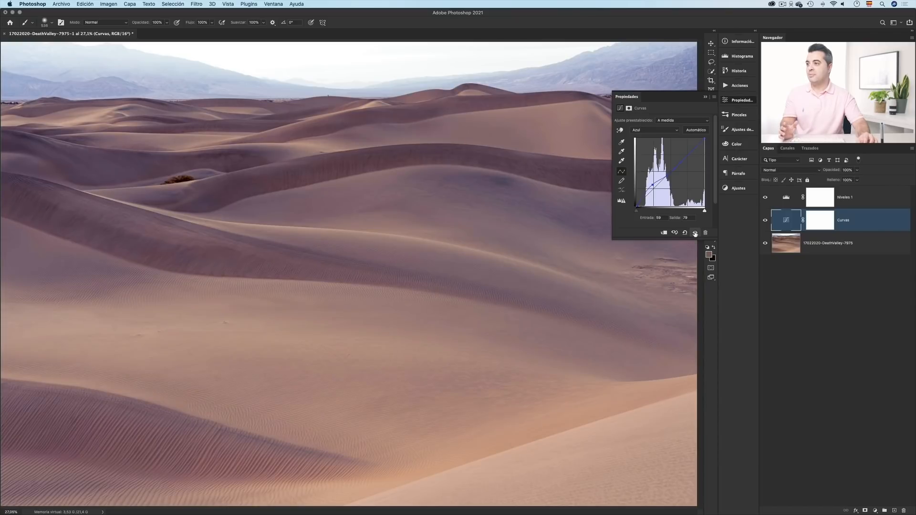